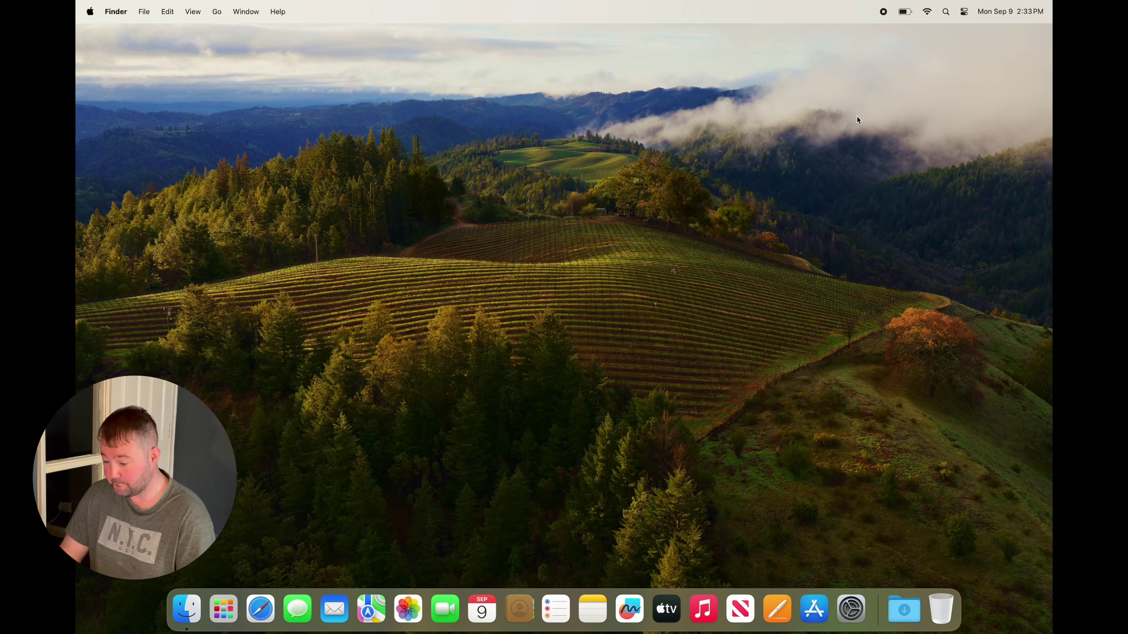
Open System Settings and set the trackpad's Secondary click to Click with Two Fingers
left_click(89, 12)
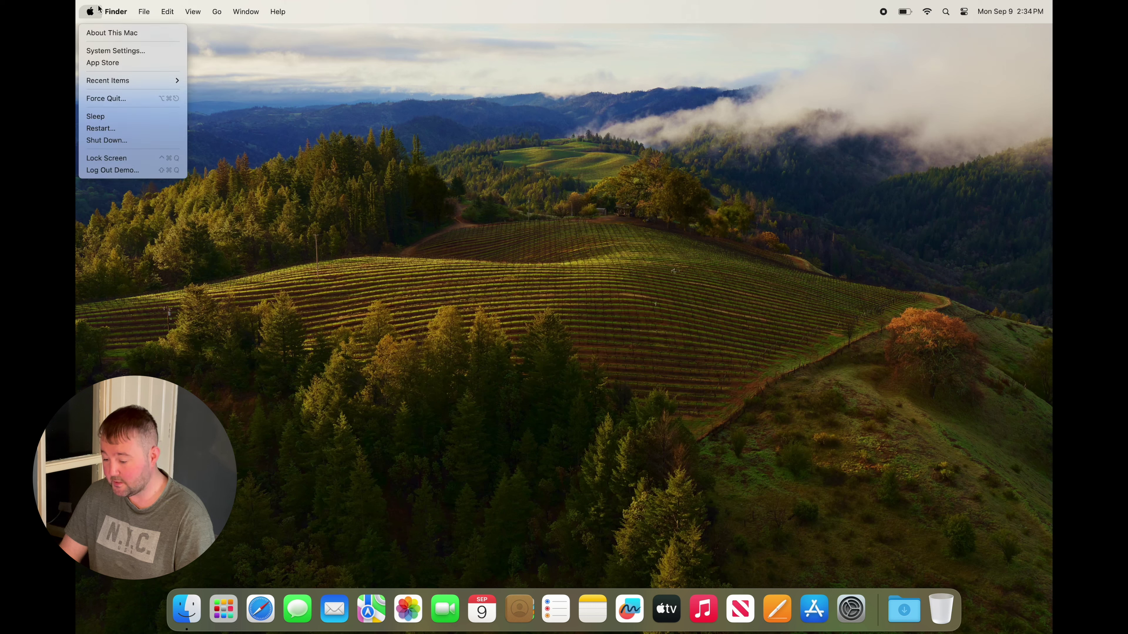
left_click(107, 49)
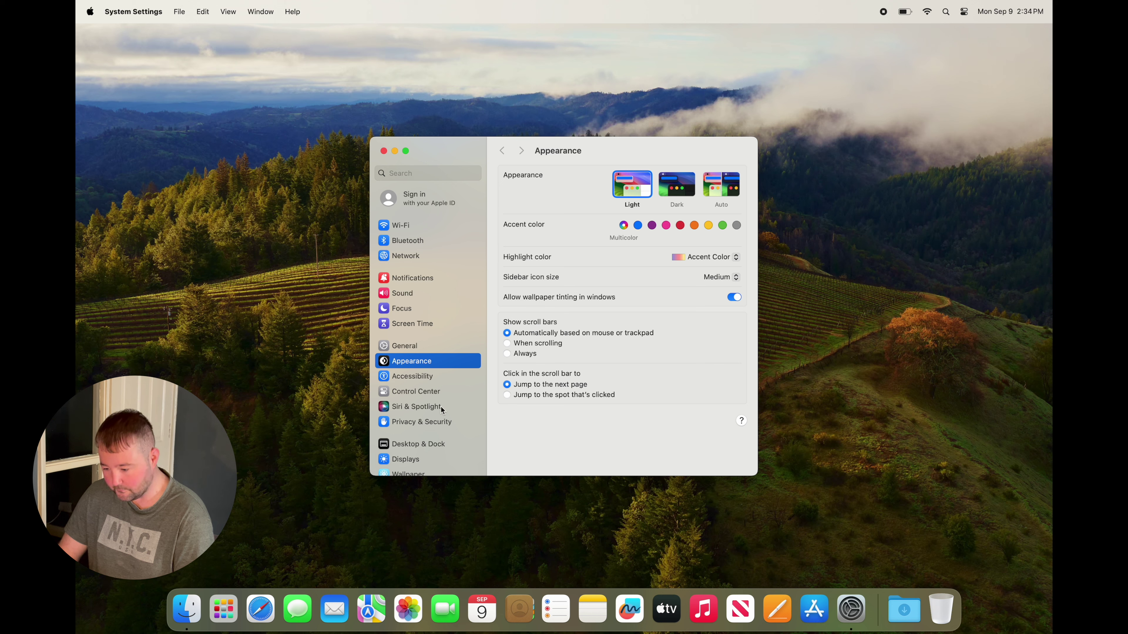
scroll(441, 406, "down", 5)
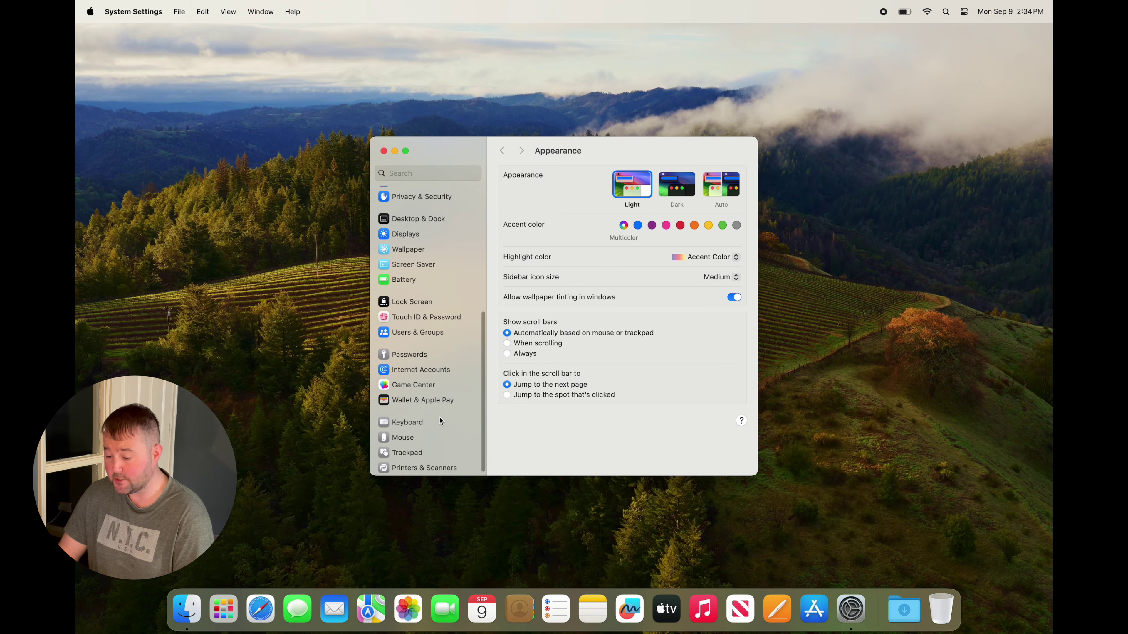
left_click(429, 448)
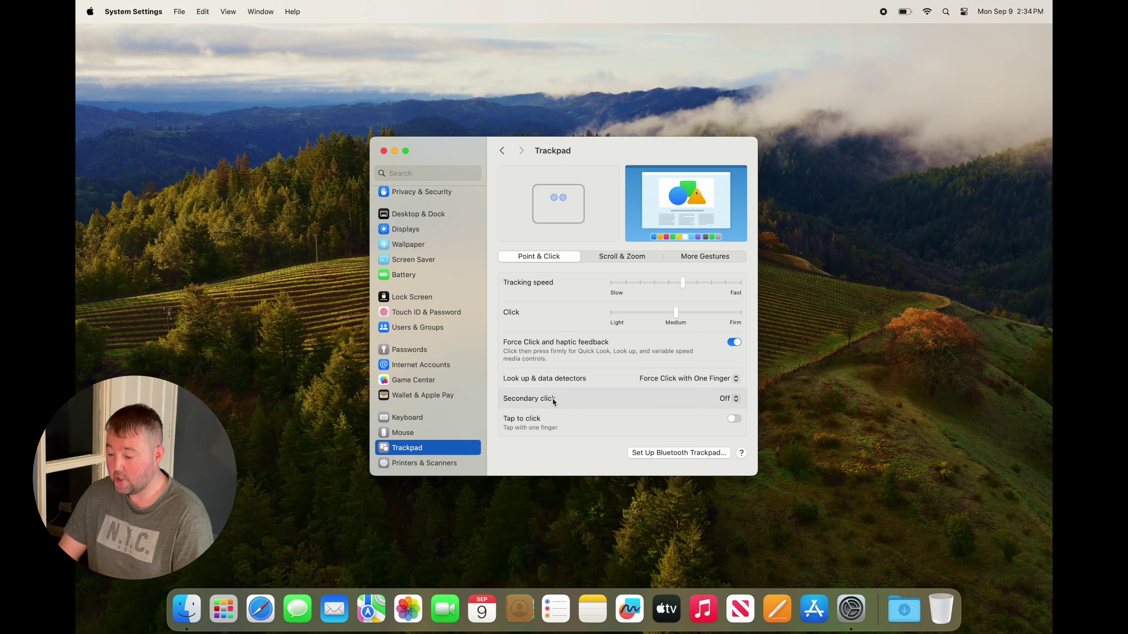
left_click(727, 399)
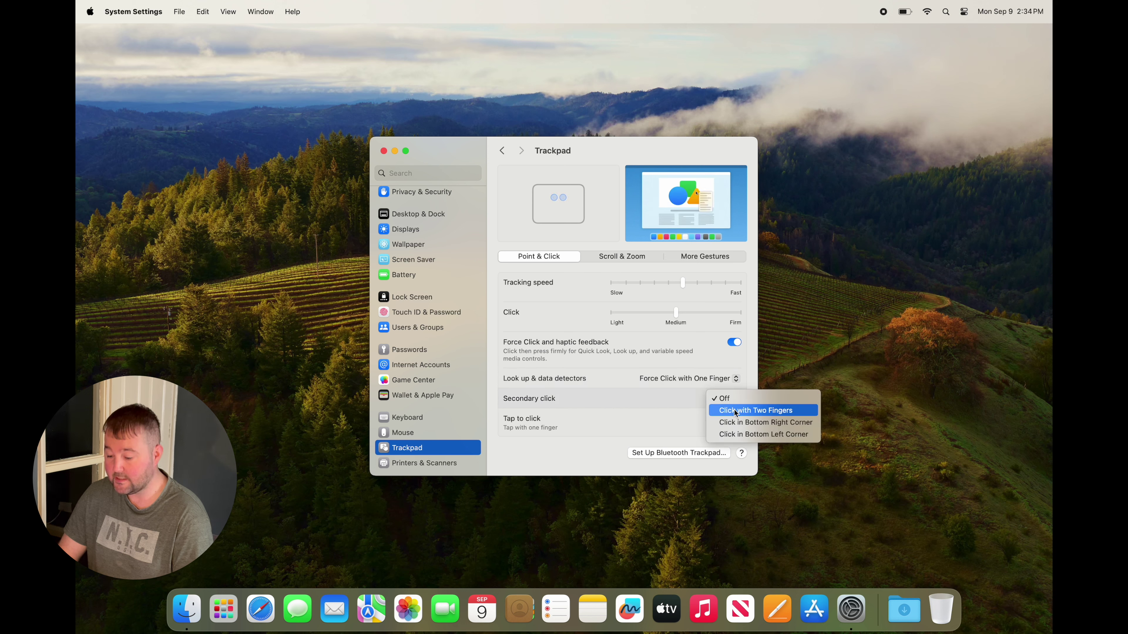
left_click(734, 411)
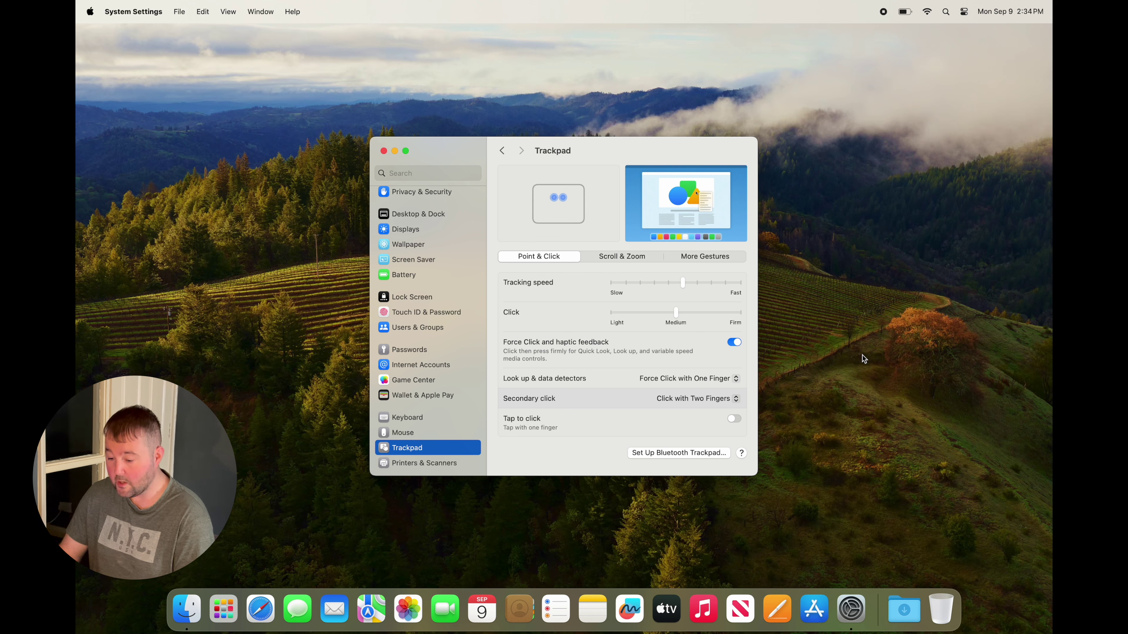
Test the two-finger secondary click on the desktop, then return to System Settings
right_click(874, 338)
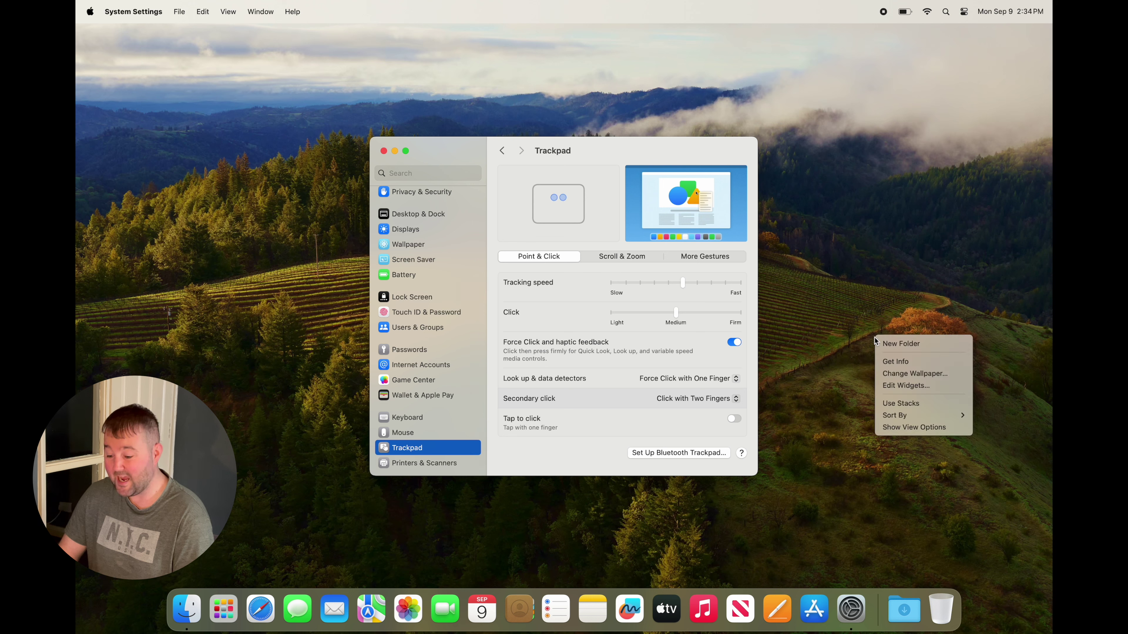
left_click(875, 309)
left_click(704, 417)
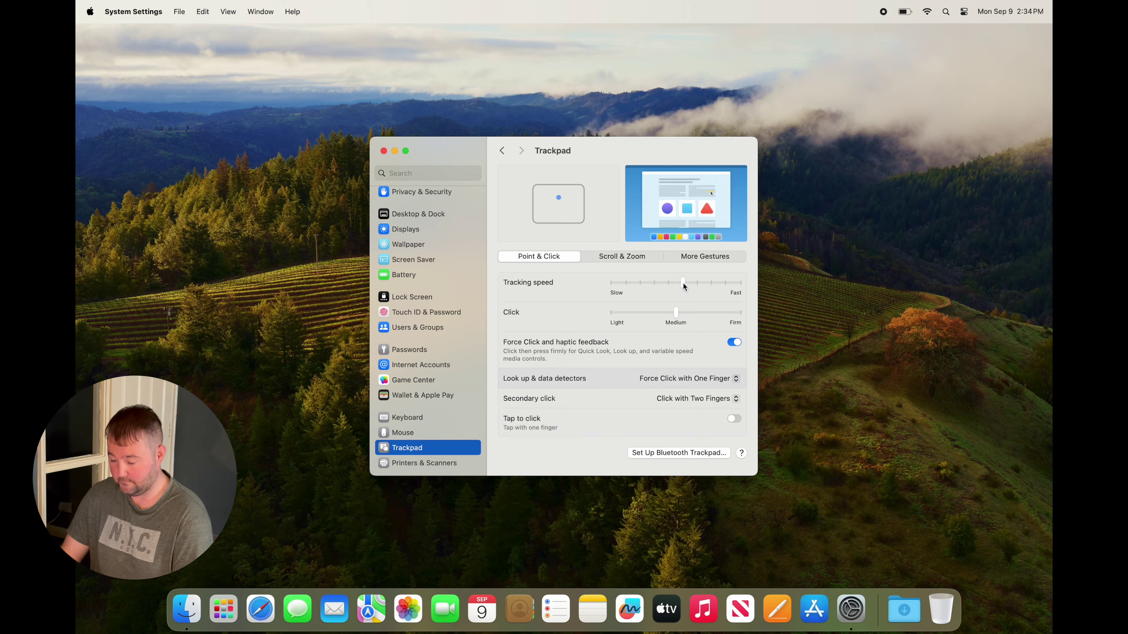
Raise the trackpad Tracking speed almost to Fast, then close System Settings
left_click_drag(693, 280, 718, 280)
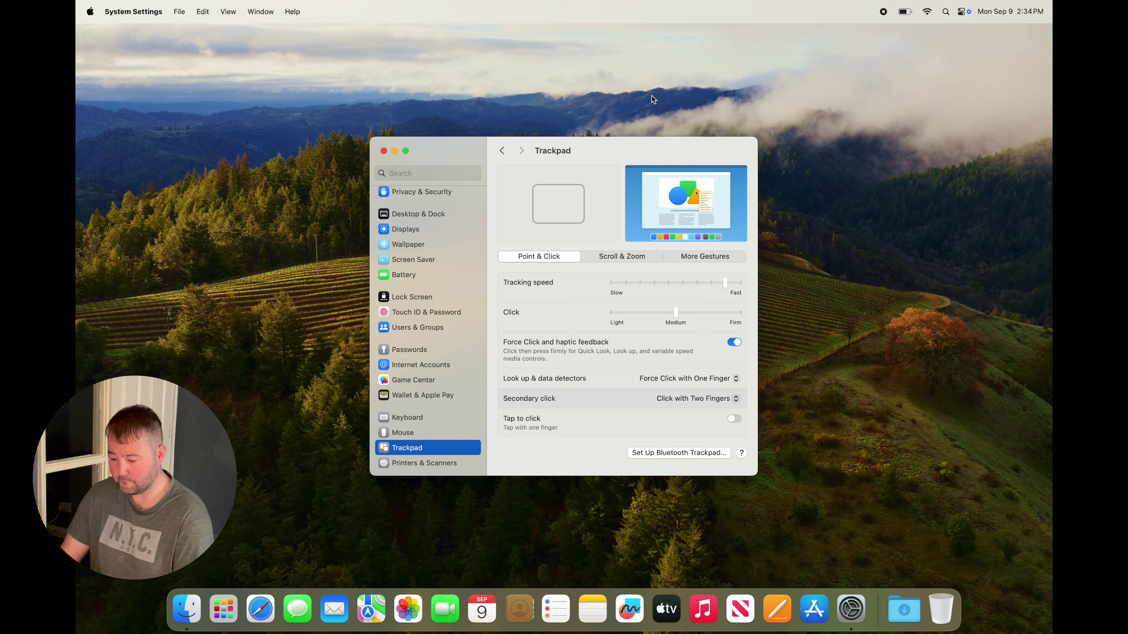
left_click(383, 151)
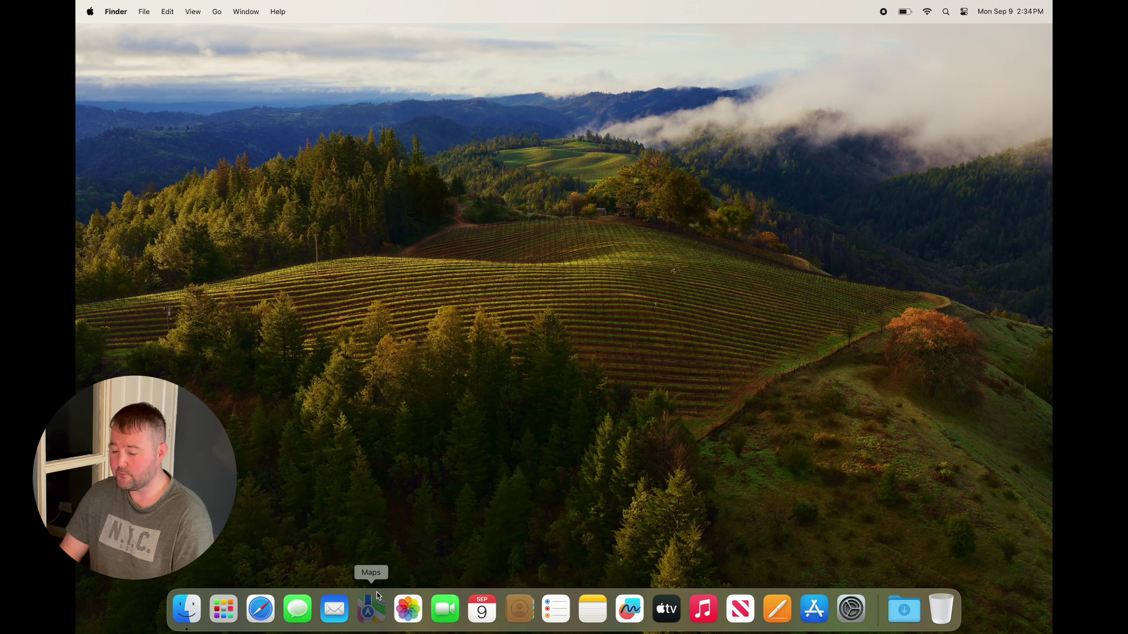
Remove Maps, FaceTime, Contacts, Freeform and TV from the Dock
left_click_drag(377, 595, 651, 149)
left_click_drag(426, 609, 700, 58)
left_click_drag(481, 609, 600, 102)
left_click_drag(555, 608, 648, 60)
left_click_drag(592, 609, 733, 107)
Remove Music, News, Pages, App Store and Reminders, then shrink the Dock slightly
left_click_drag(604, 609, 705, 25)
left_click_drag(630, 609, 732, 45)
left_click_drag(647, 608, 773, 83)
left_click_drag(666, 609, 748, 61)
left_click_drag(611, 609, 686, 500)
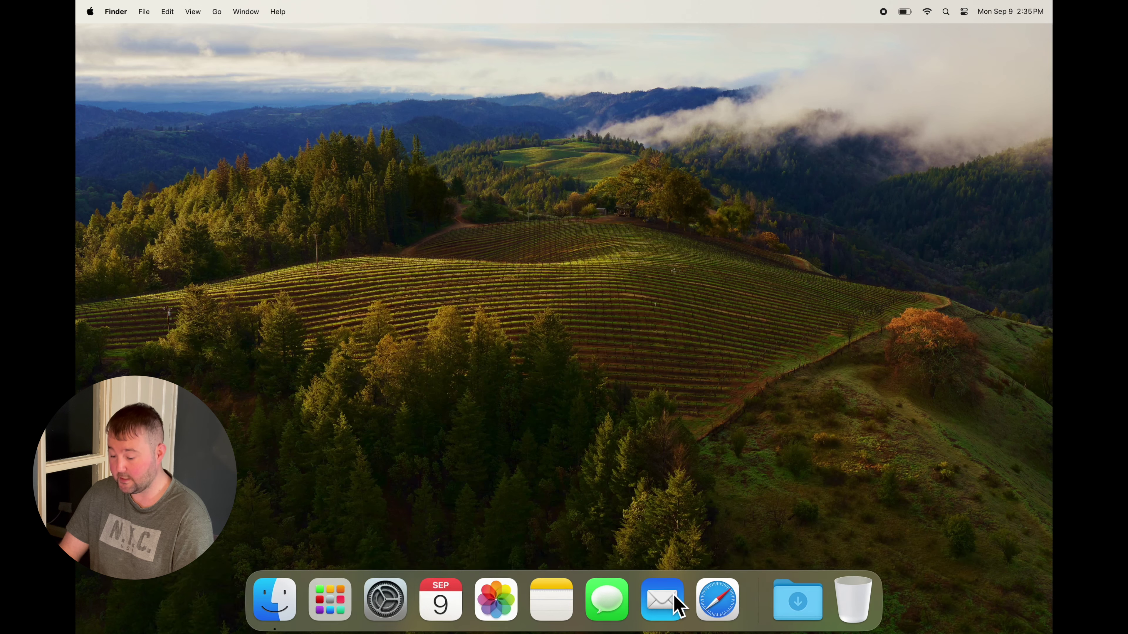
left_click_drag(668, 613, 668, 615)
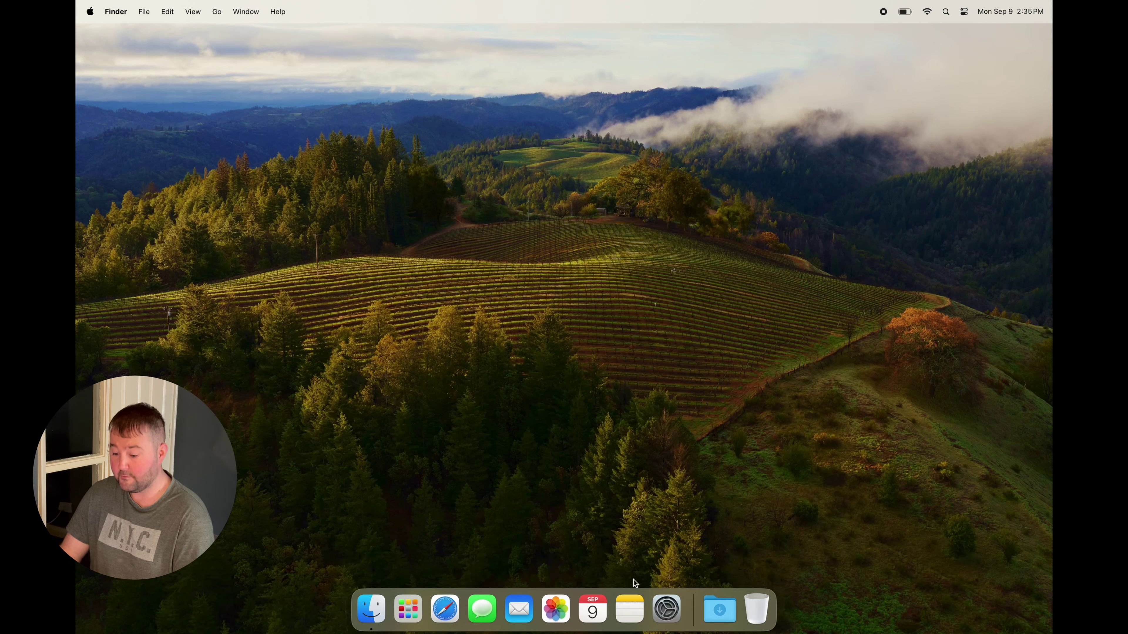
Turn on Show Status Bar for Finder windows, close Recents, and reopen System Settings
left_click(373, 613)
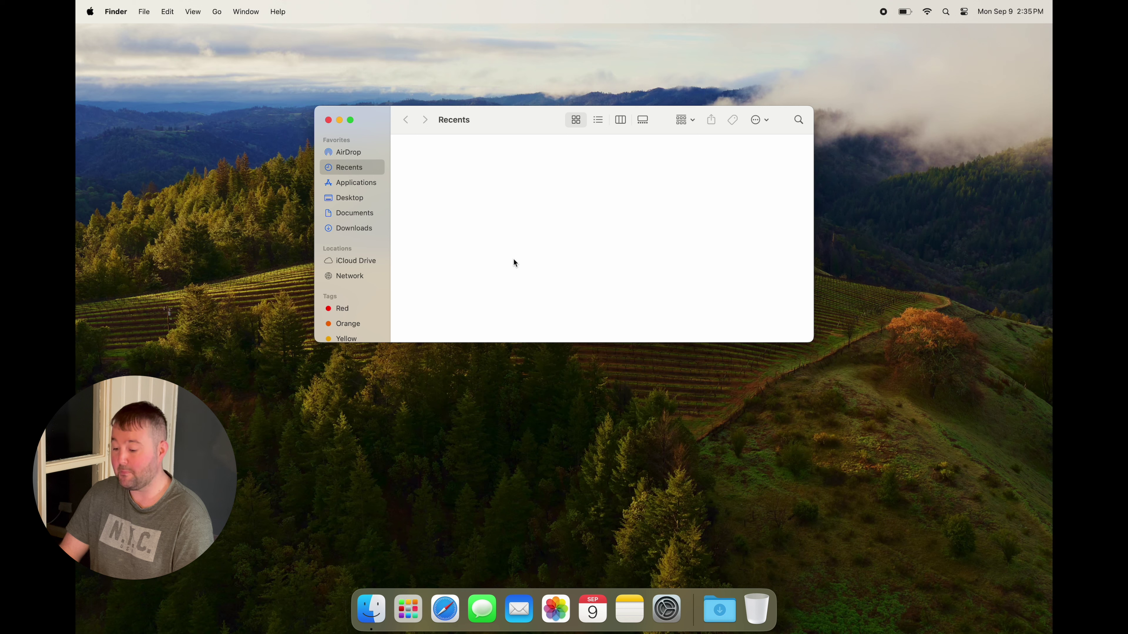
left_click(193, 12)
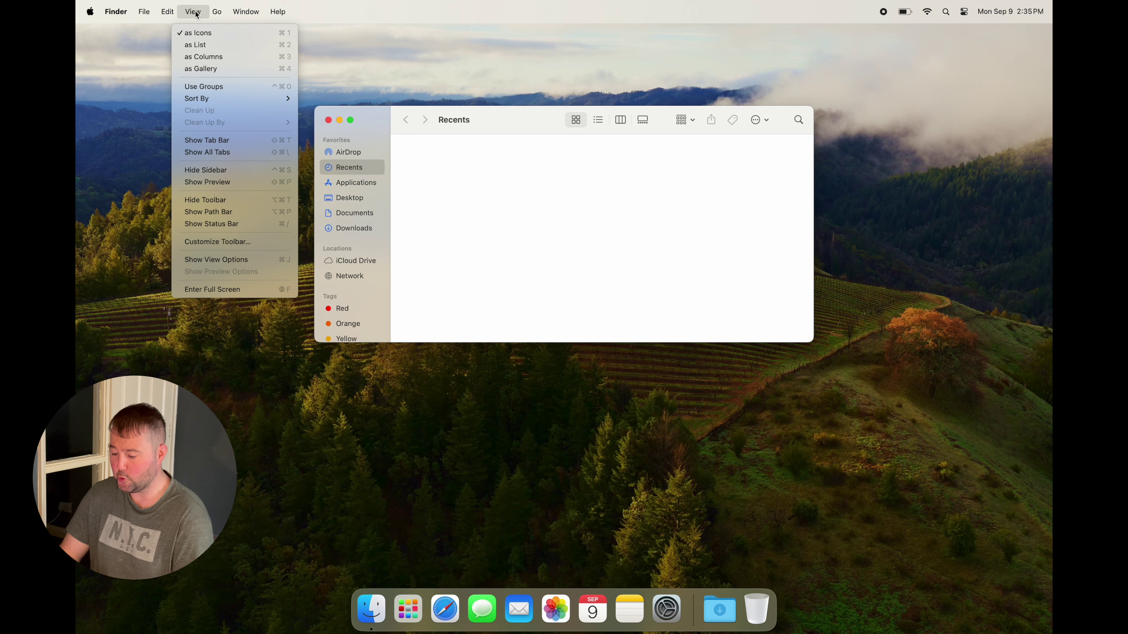
left_click(230, 220)
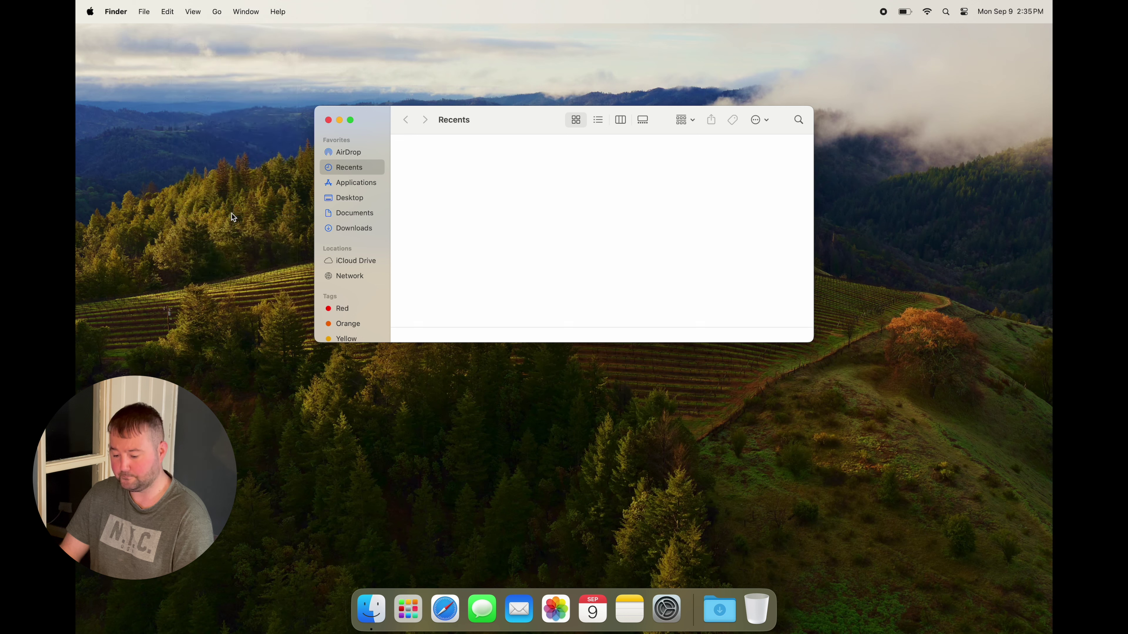
left_click(327, 120)
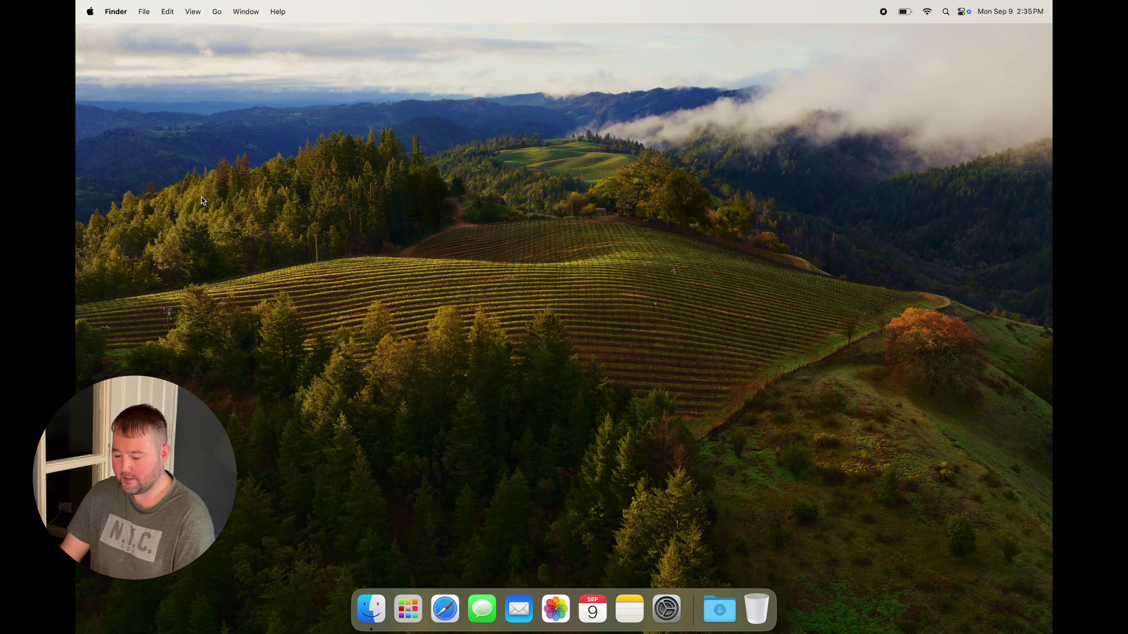
left_click(90, 12)
Set Appearance to Auto after briefly trying Dark, then go to the Displays pane
left_click(122, 53)
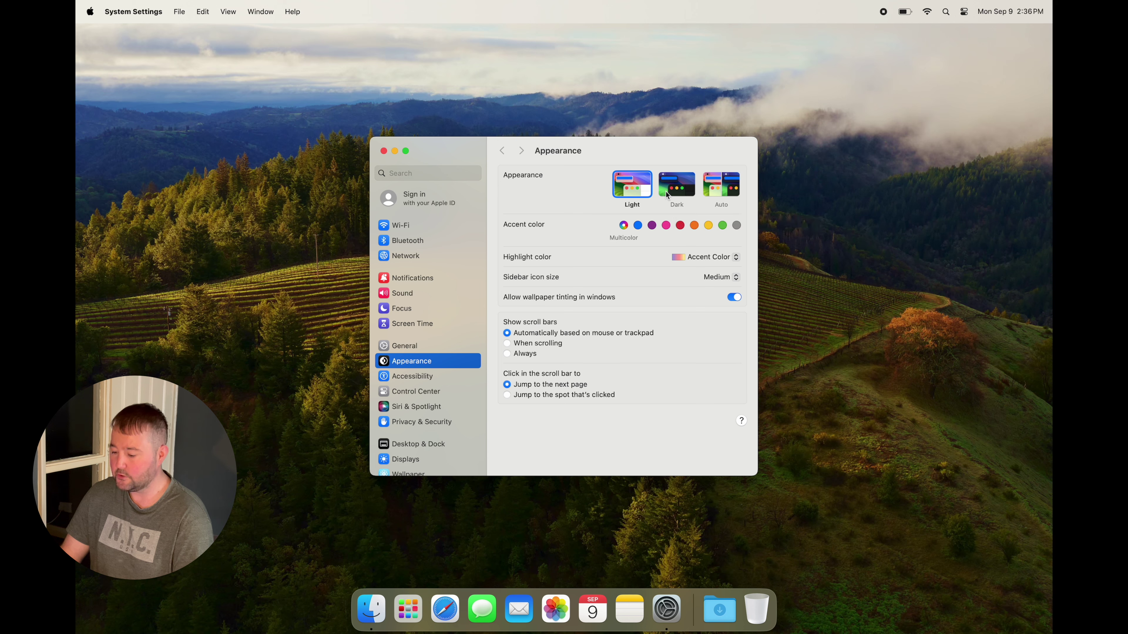
left_click(674, 192)
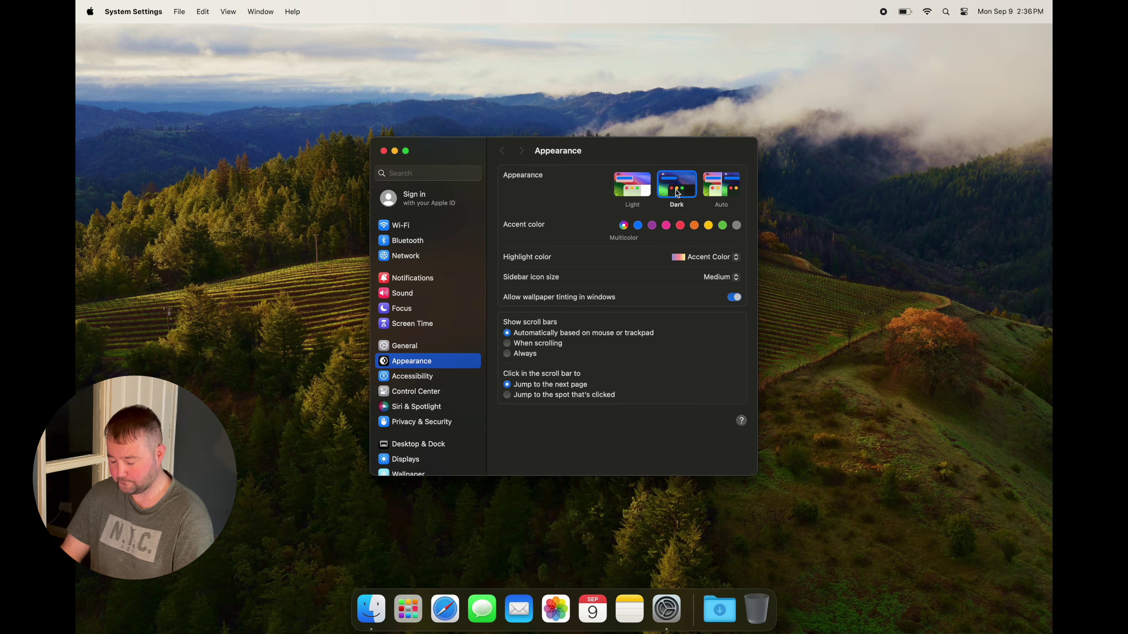
left_click(717, 189)
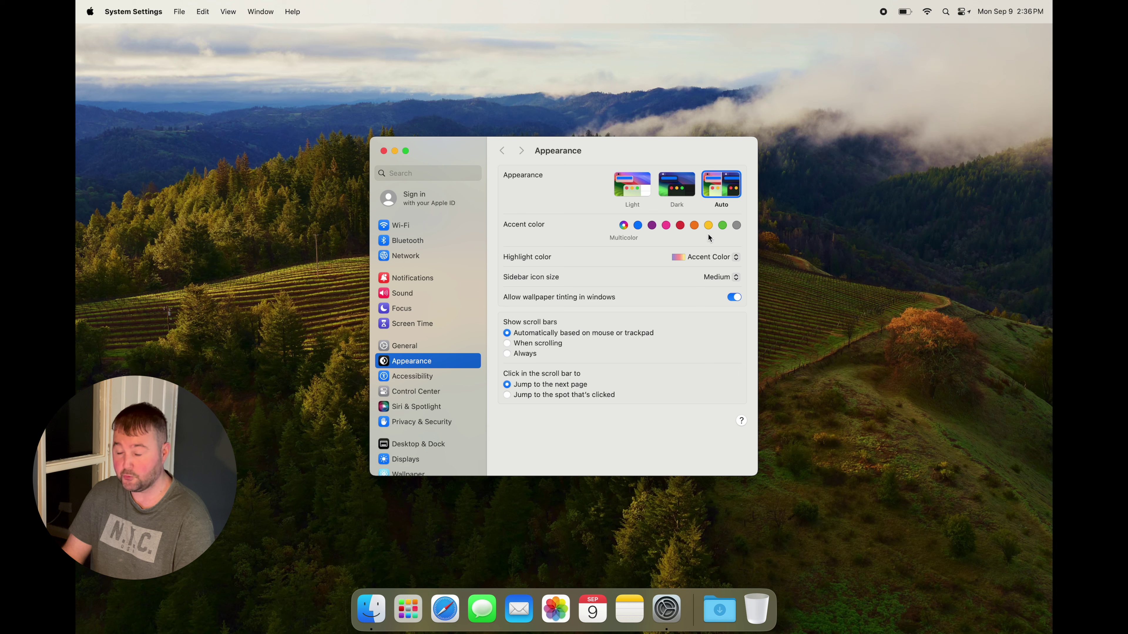
left_click(409, 458)
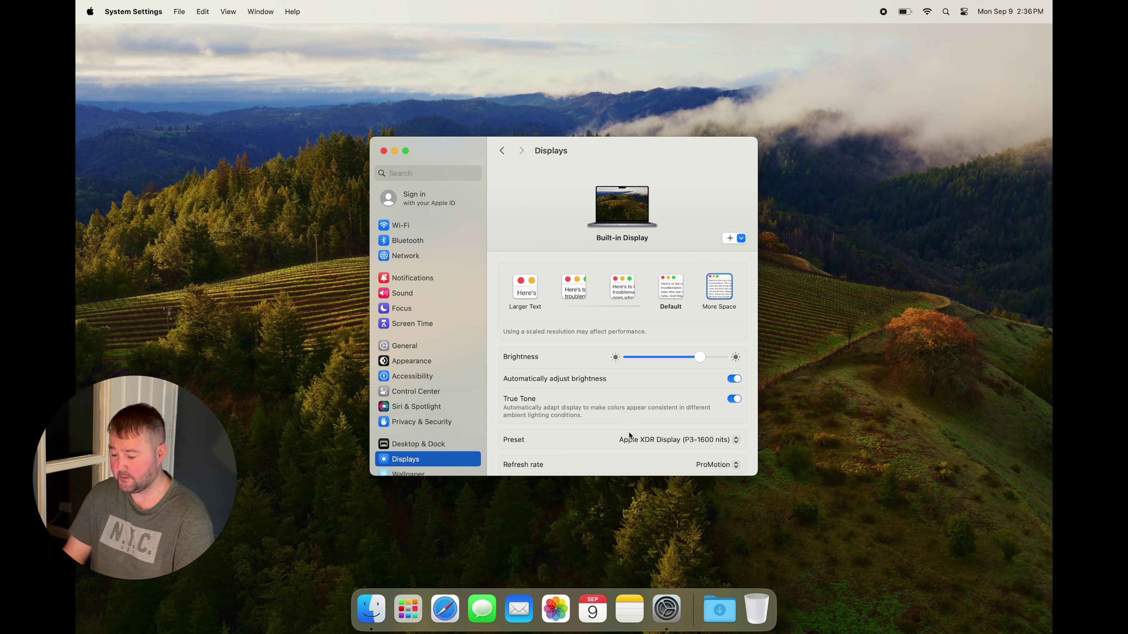
Schedule Night Shift from Sunset to Sunrise, slightly less warm, then open General settings
scroll(629, 432, "down", 2)
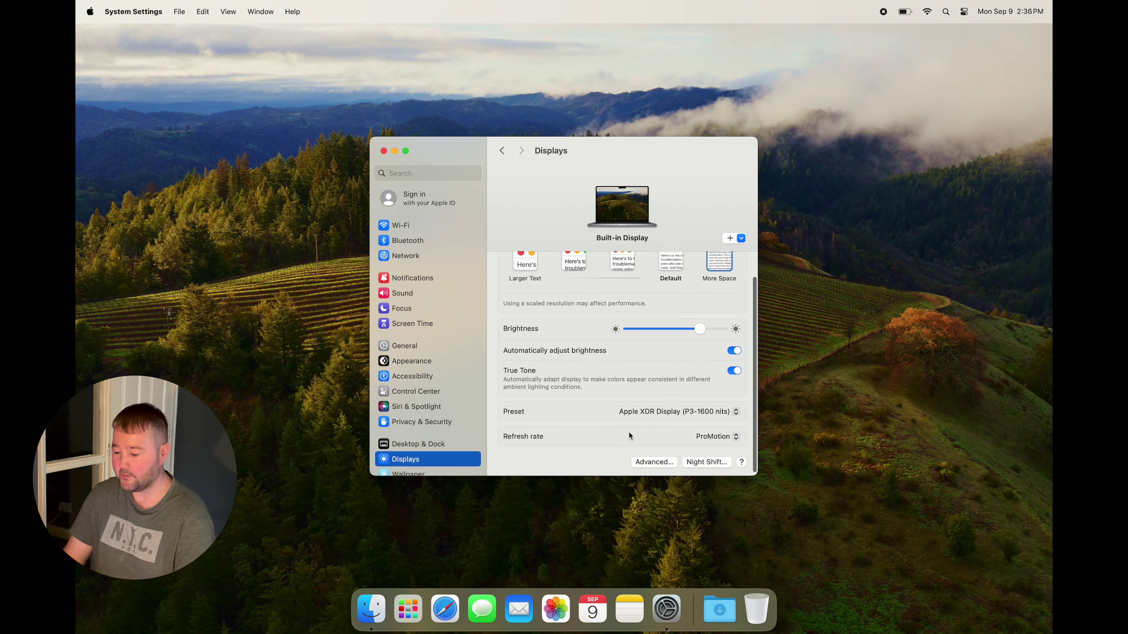
left_click(711, 461)
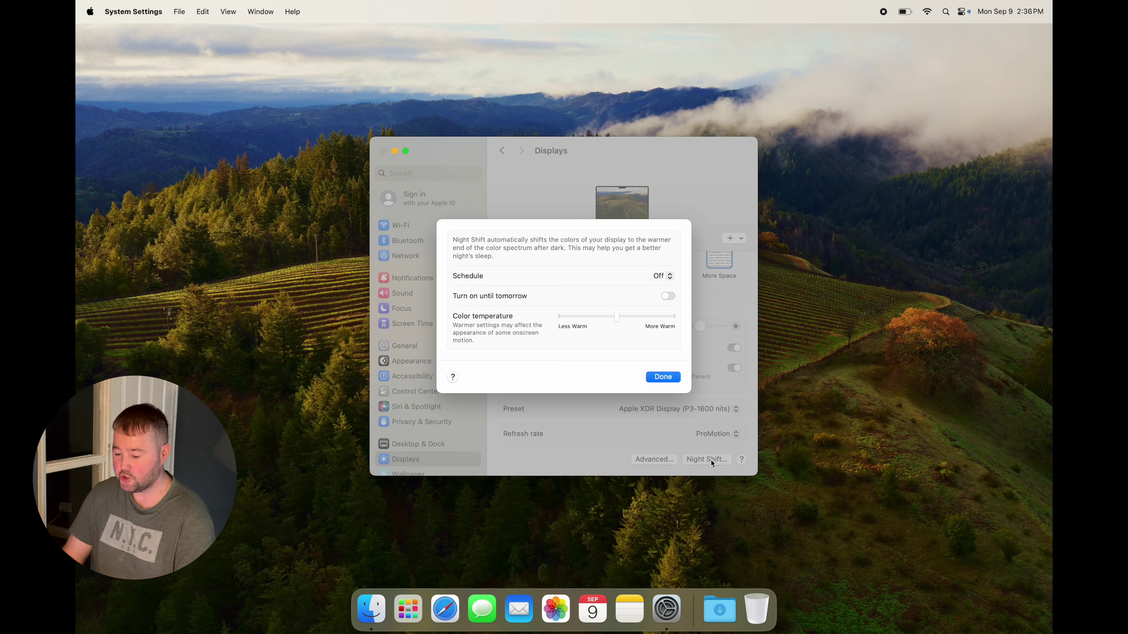
left_click(665, 276)
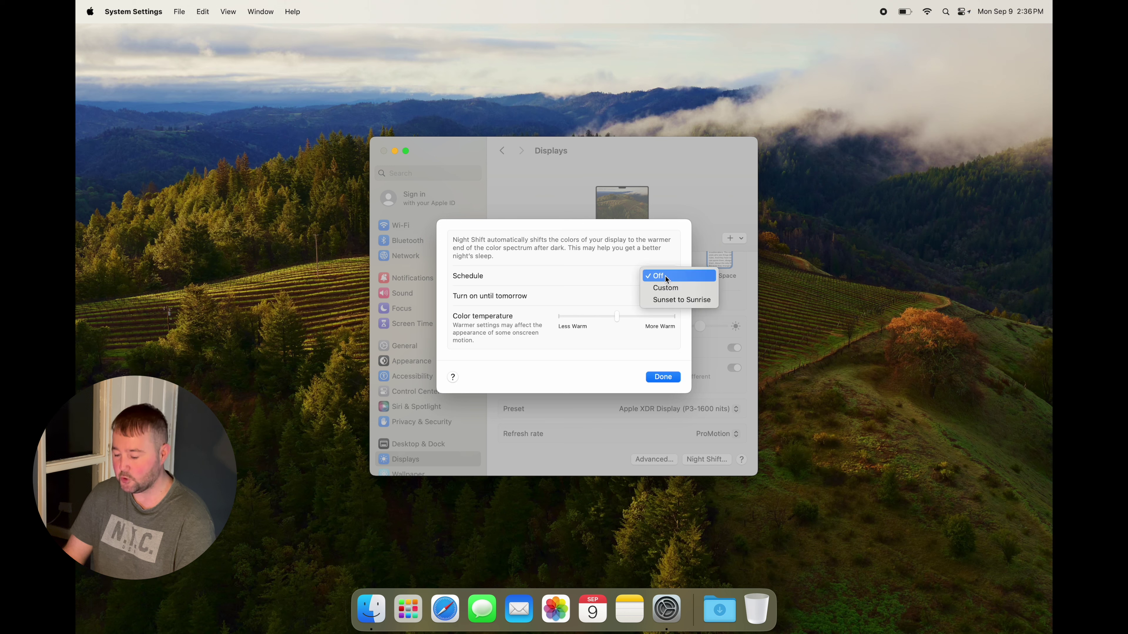
left_click(671, 300)
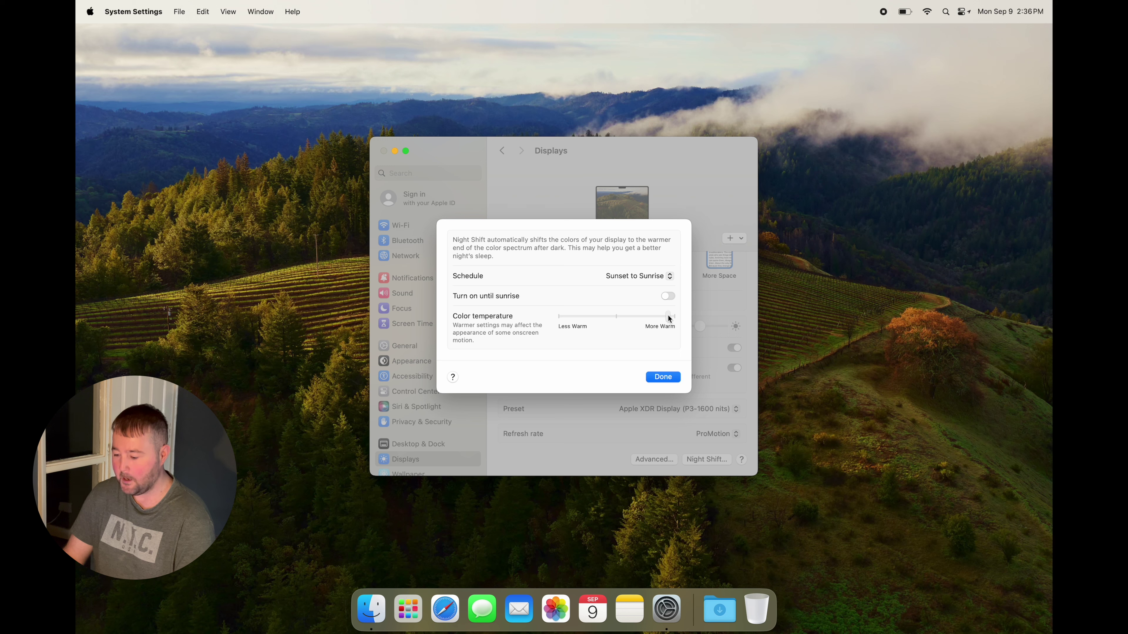
left_click_drag(621, 322, 618, 322)
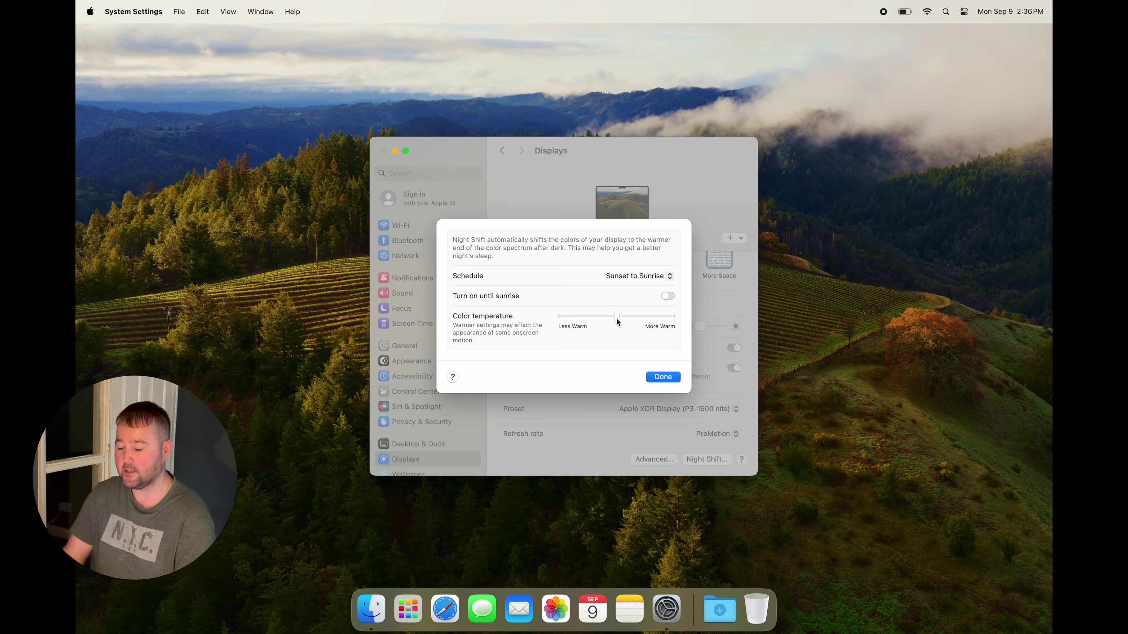
left_click(665, 380)
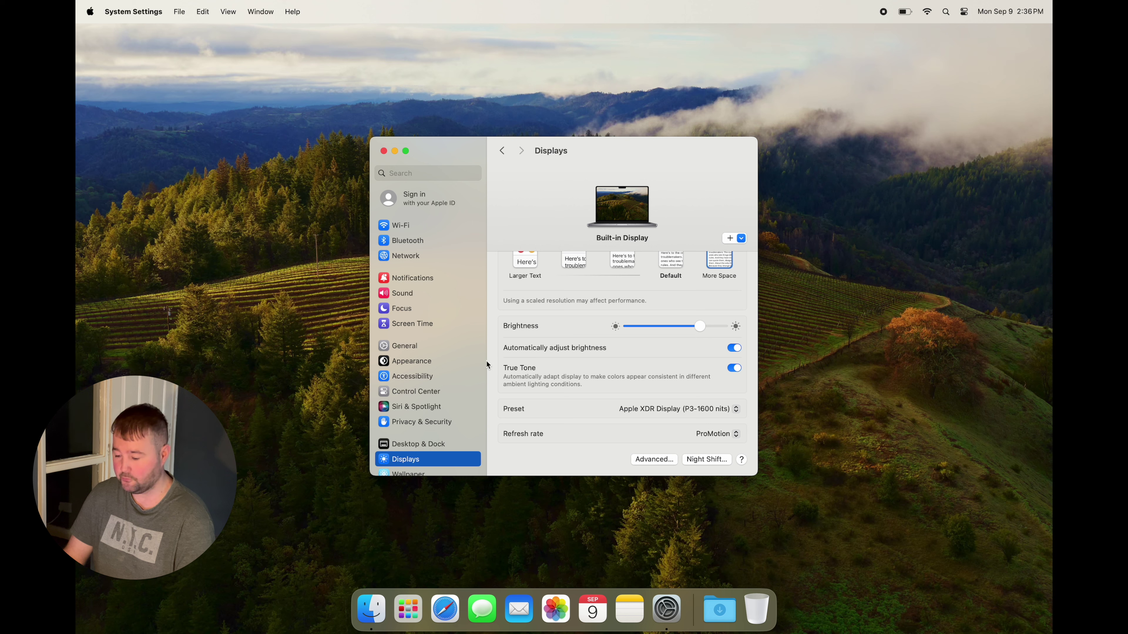
left_click(424, 345)
Open the Time Machine page showing the Time Capsule with Automatic (hourly) backups
left_click(565, 403)
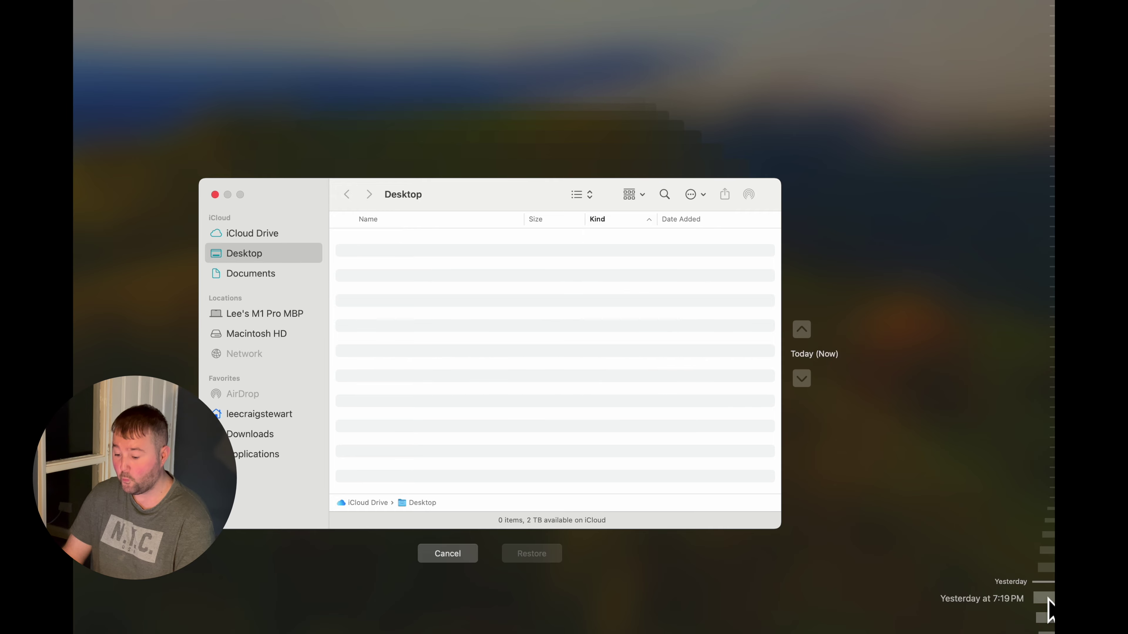
Exit the Time Machine browser with Escape, returning to the Desktop Finder window
key("Escape")
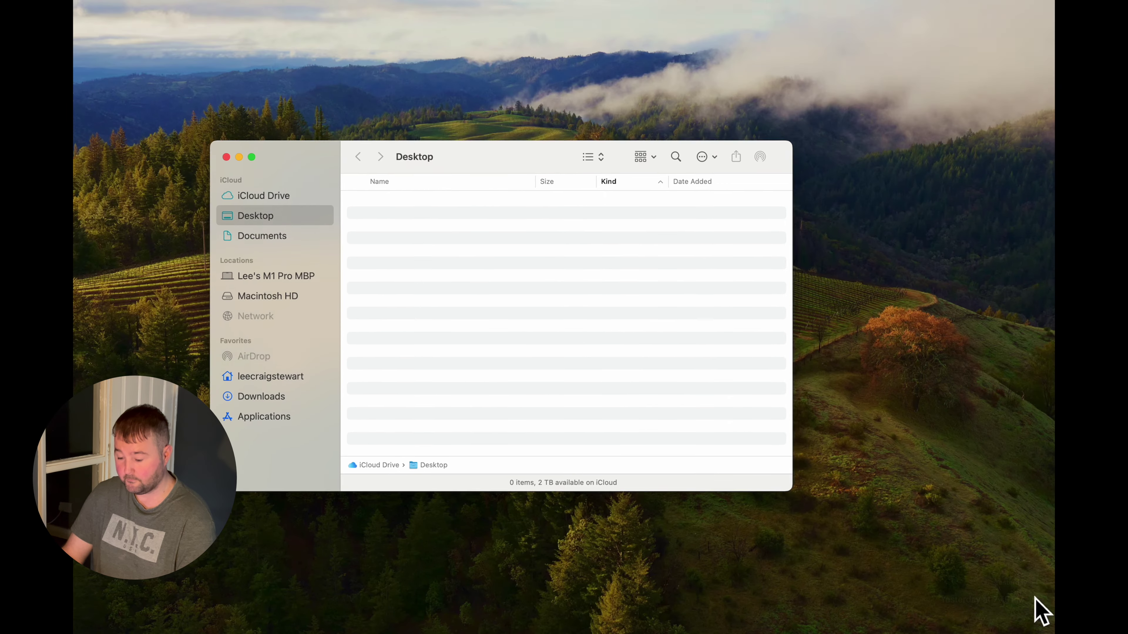
Close the Finder window and open the Wallpaper pane, glancing at the add-folder options
key("super+w")
scroll(425, 374, "down", 5)
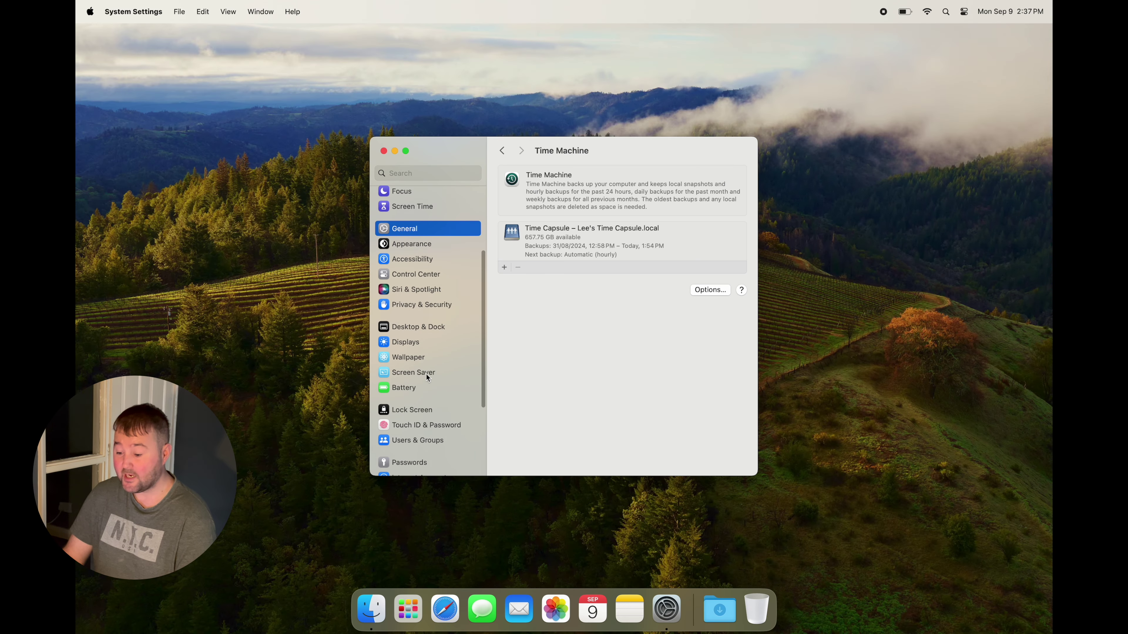
left_click(429, 359)
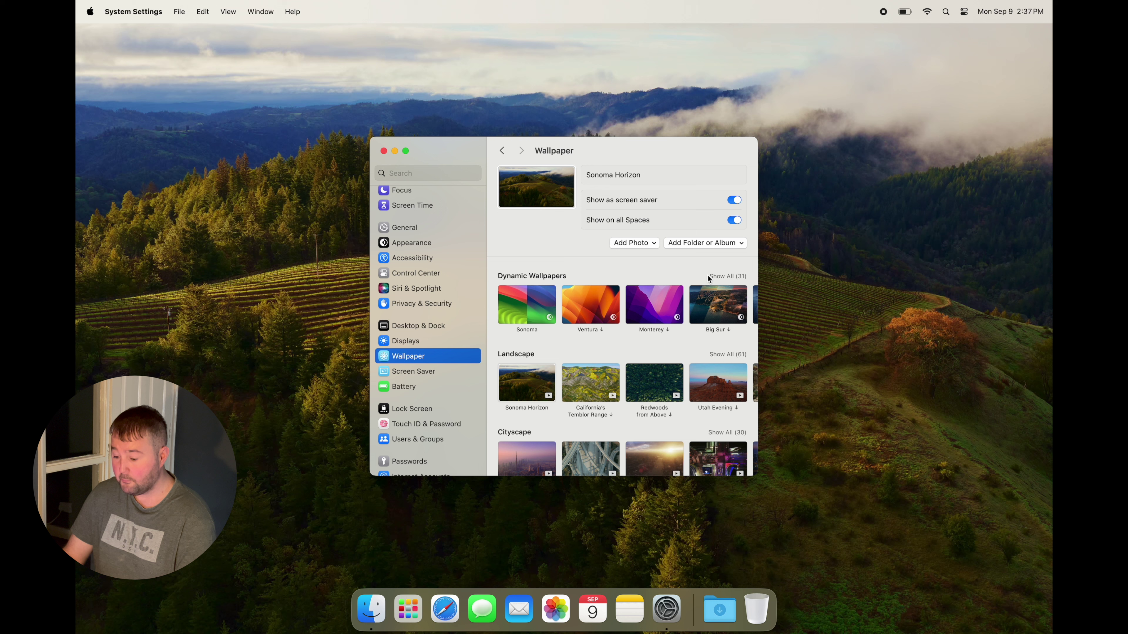
left_click(718, 247)
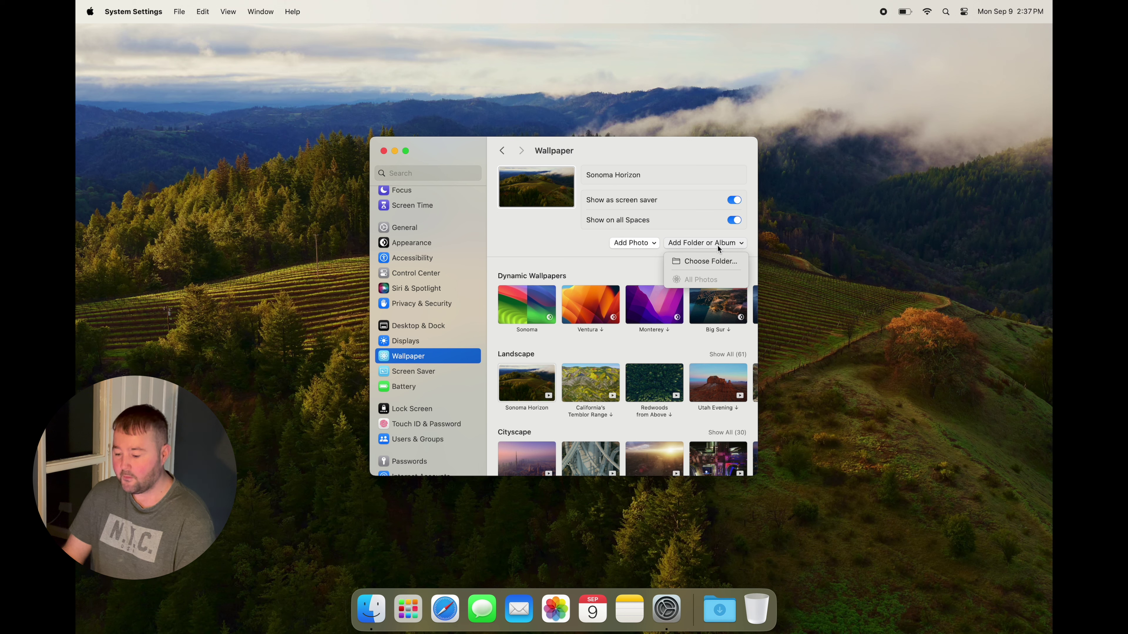
left_click(718, 245)
Show all Pictures wallpapers and pick the Radial Purple thumbnail
scroll(679, 431, "down", 10)
scroll(679, 434, "down", 8)
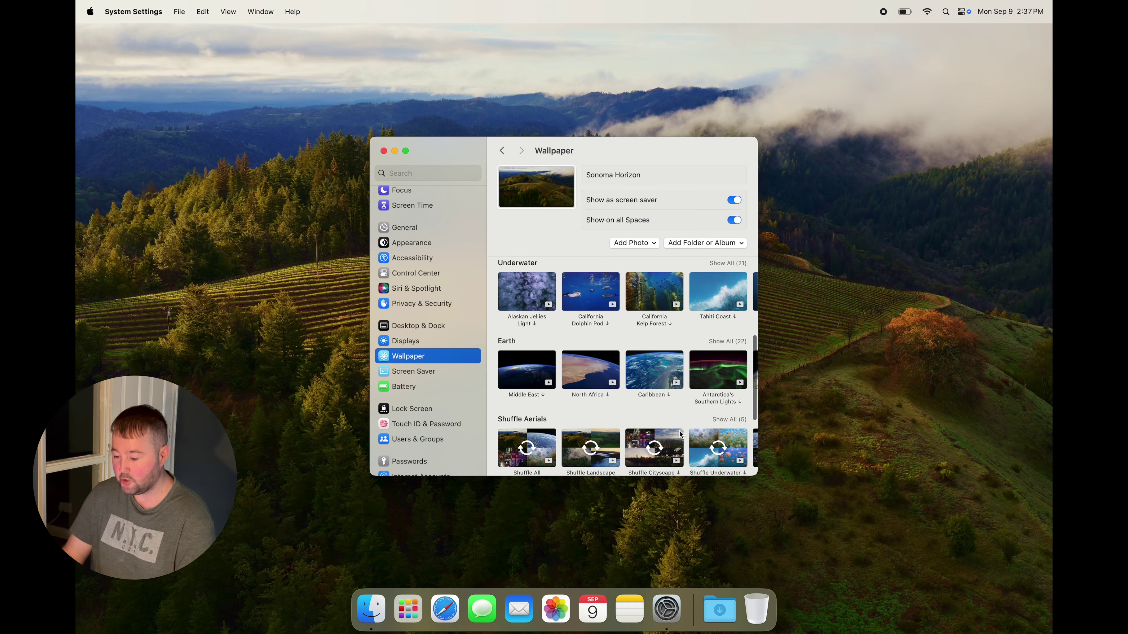
scroll(679, 434, "down", 3)
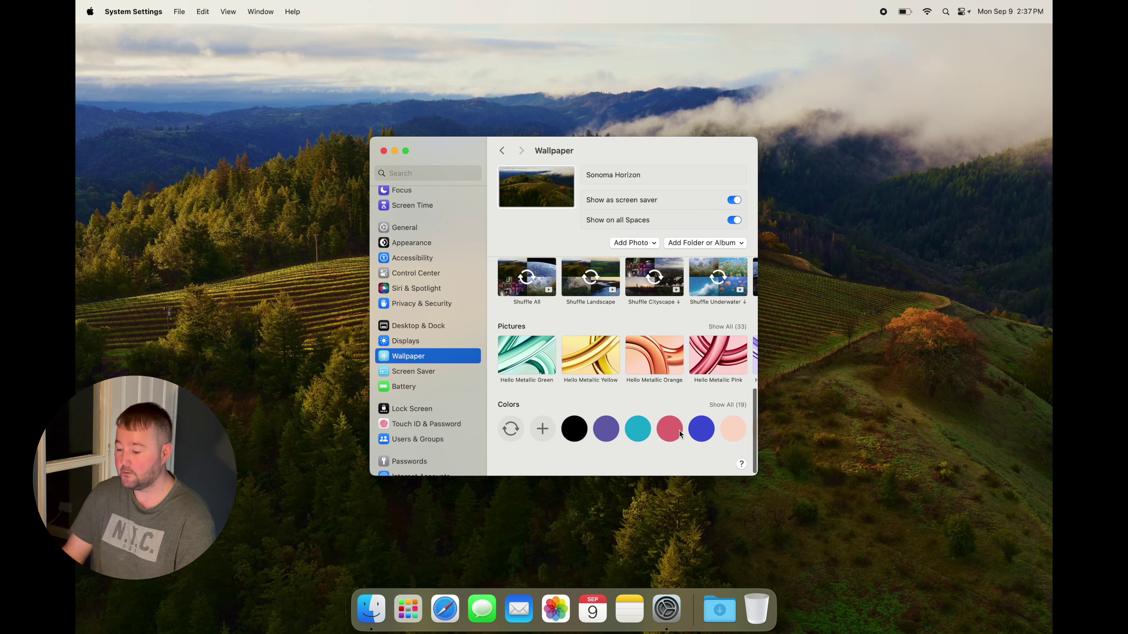
left_click(731, 323)
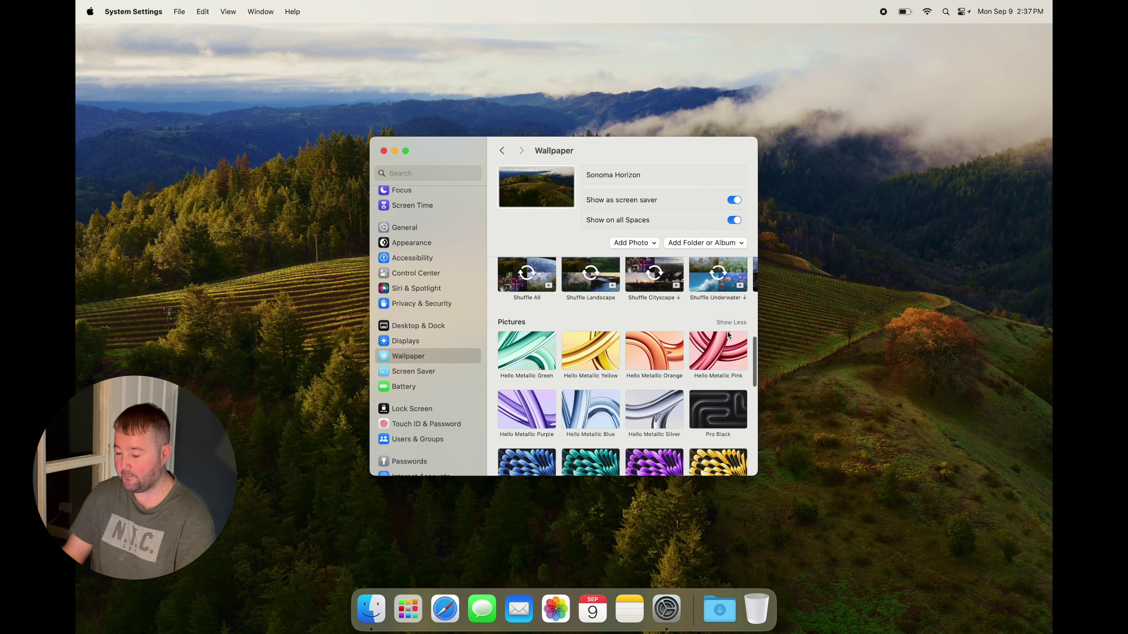
scroll(668, 414, "down", 3)
left_click(667, 416)
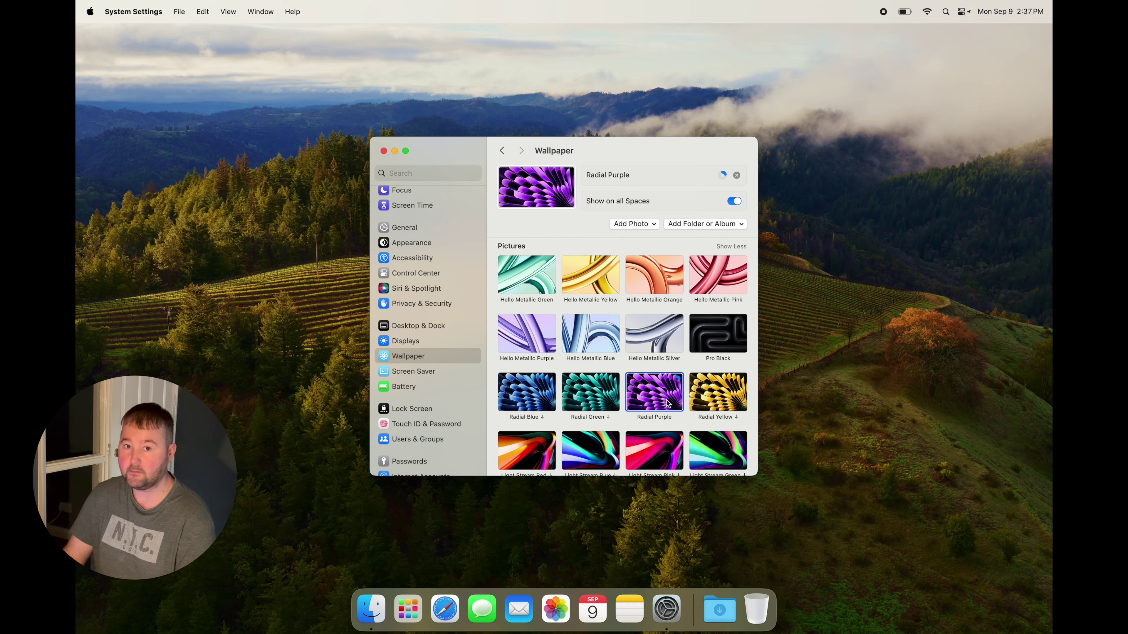
scroll(435, 386, "up", 4)
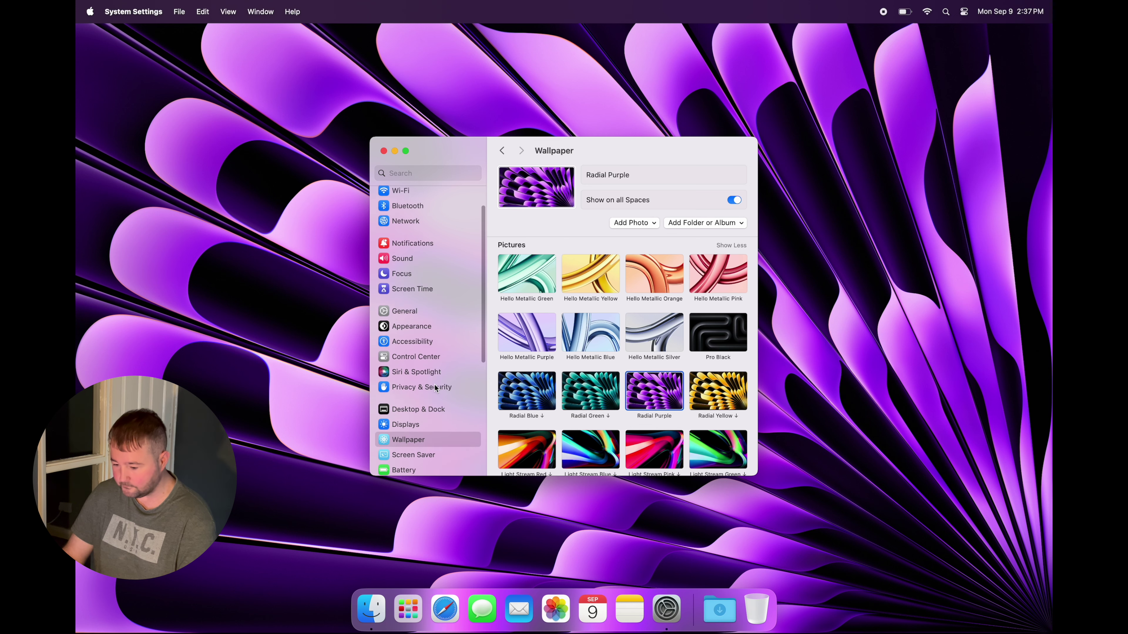
Go to Notifications and select Find My's notification settings
scroll(435, 385, "up", 2)
left_click(433, 279)
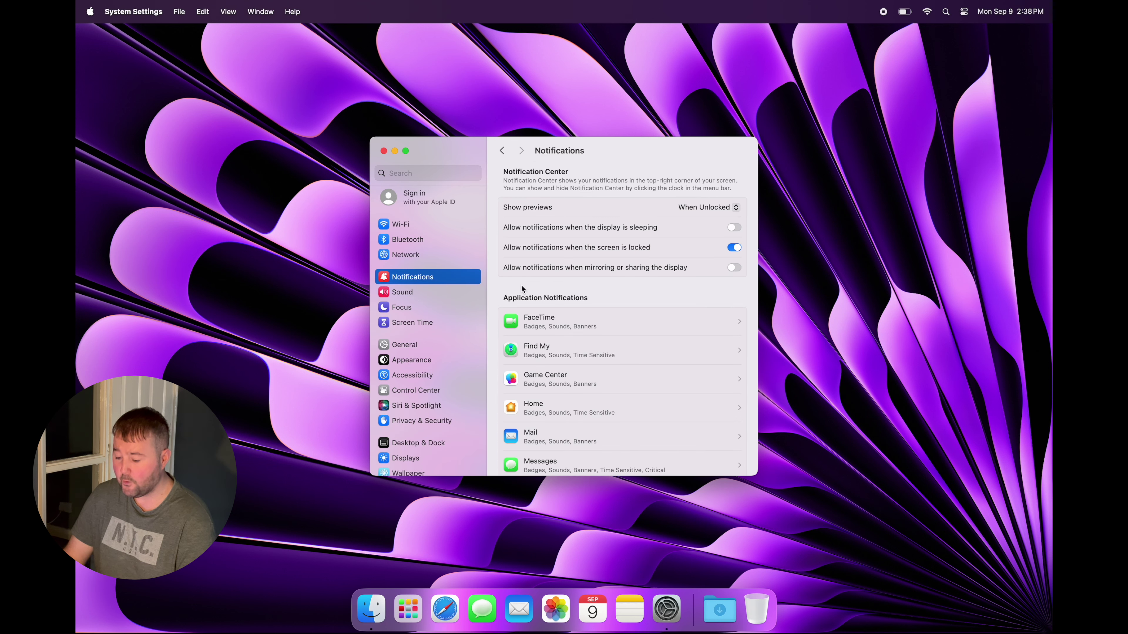
scroll(590, 325, "down", 5)
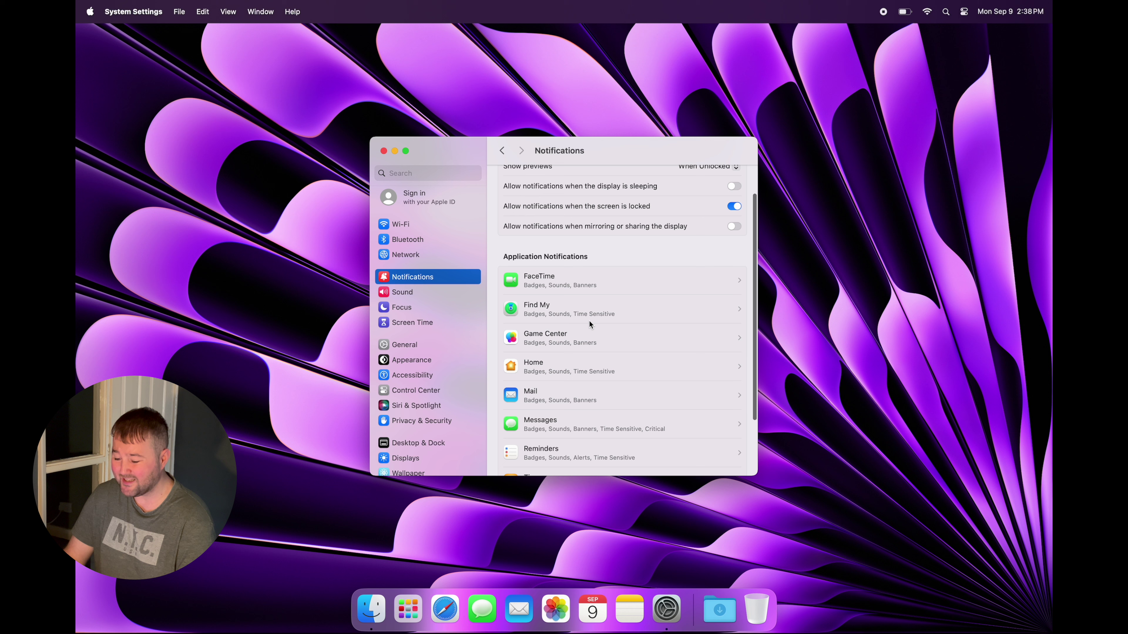
scroll(589, 324, "down", 2)
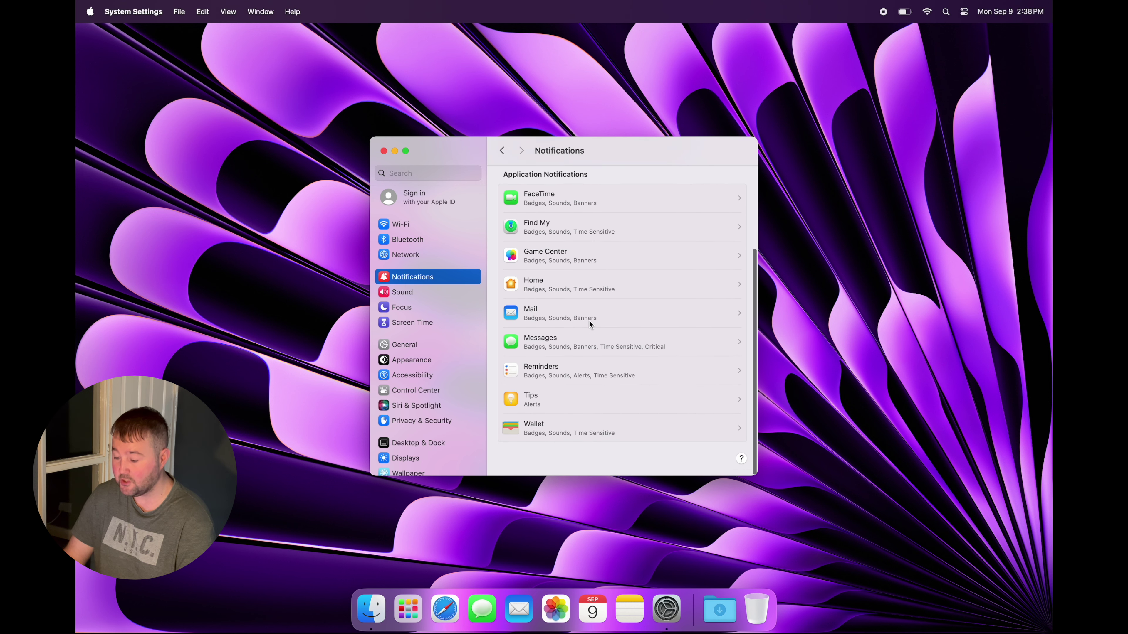
scroll(589, 321, "up", 3)
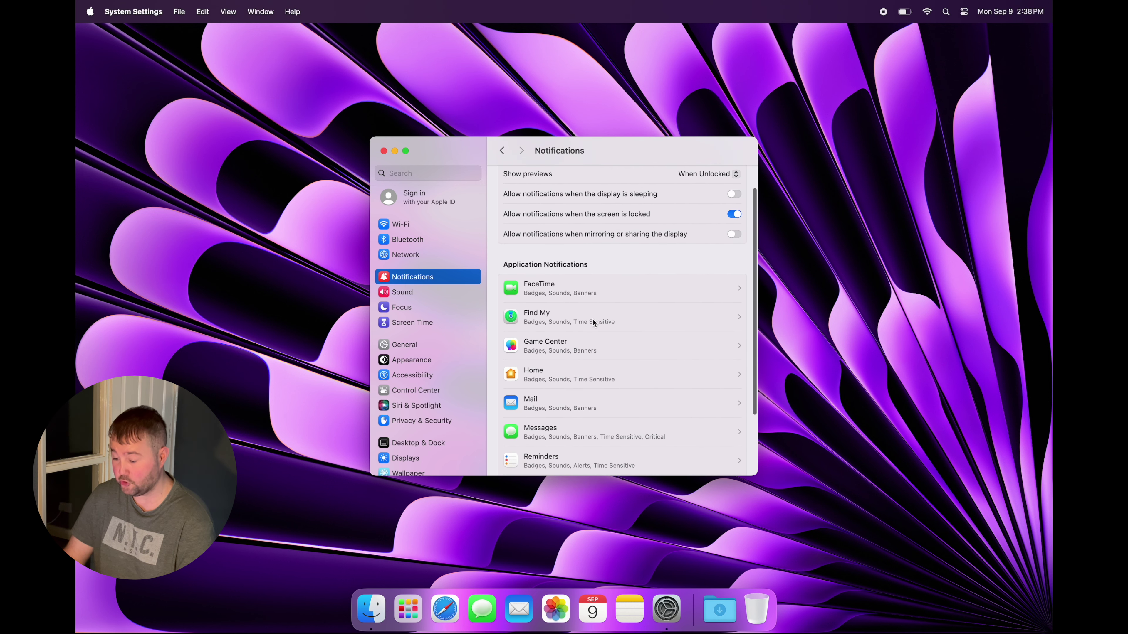
left_click(592, 319)
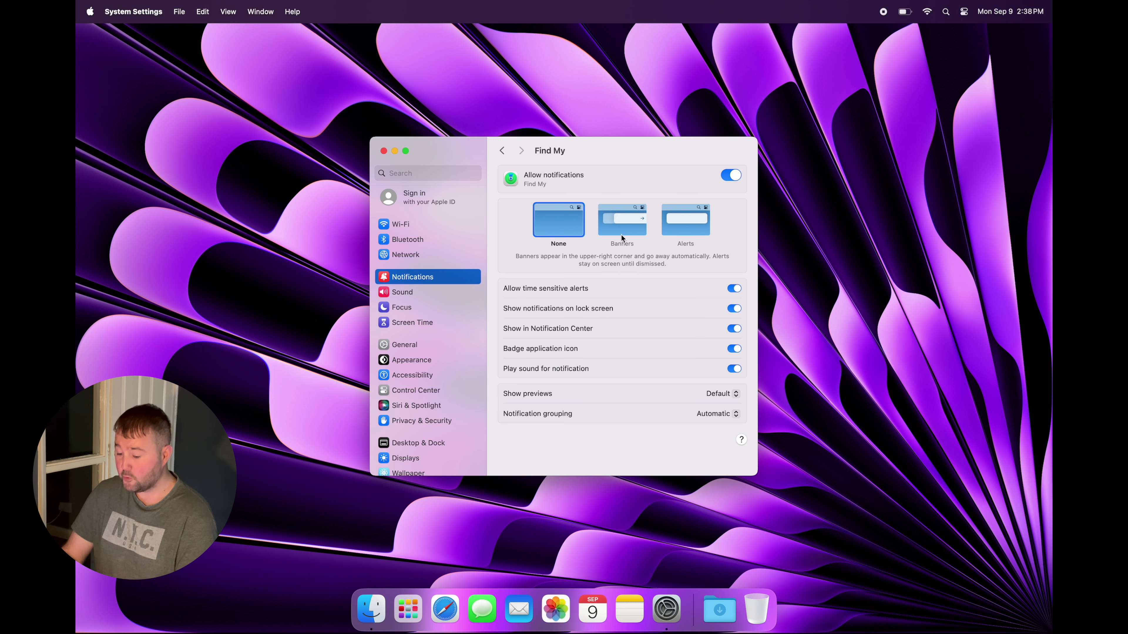
Switch Find My to Alerts, turn off badges and time-sensitive alerts, and go back
left_click(622, 235)
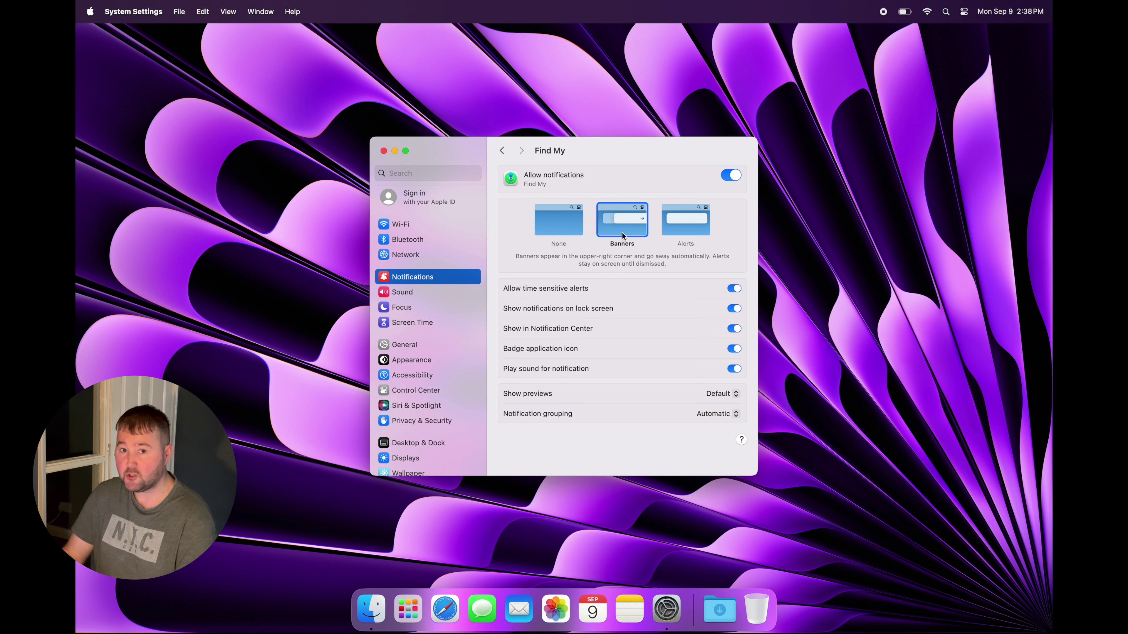
left_click(674, 228)
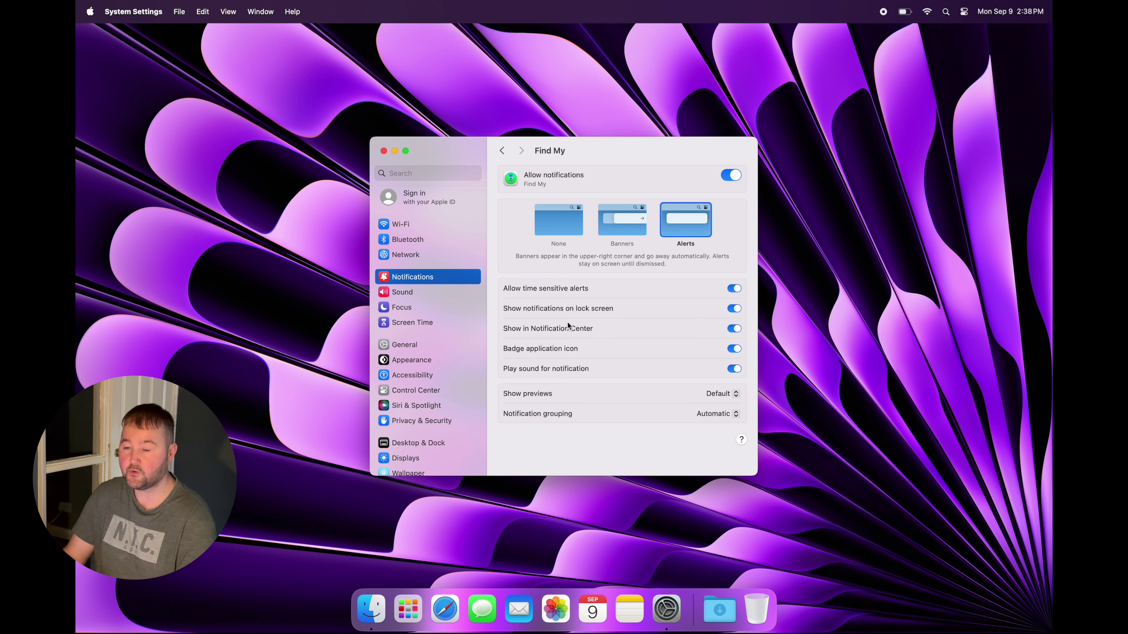
left_click(735, 350)
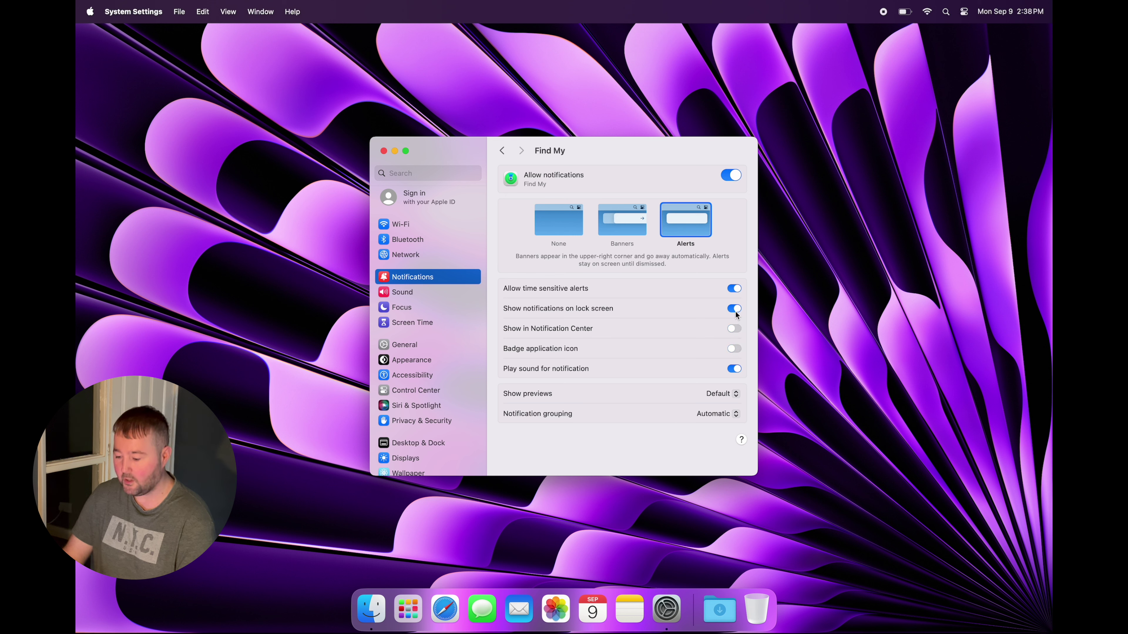
left_click(735, 288)
left_click(502, 151)
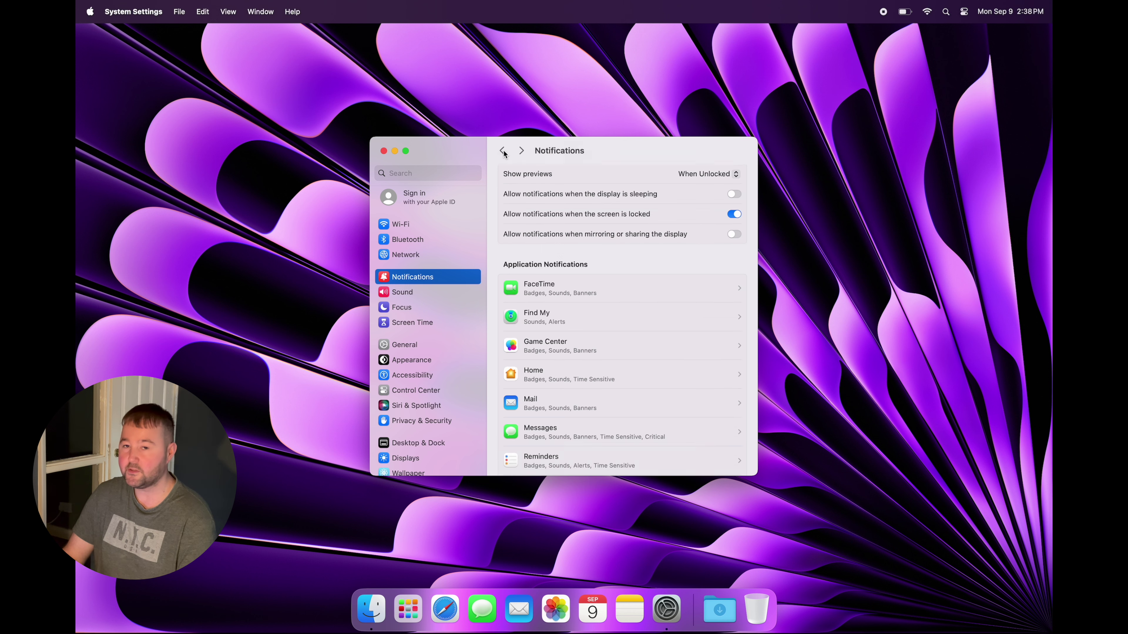
scroll(568, 252, "up", 1)
scroll(568, 253, "up", 1)
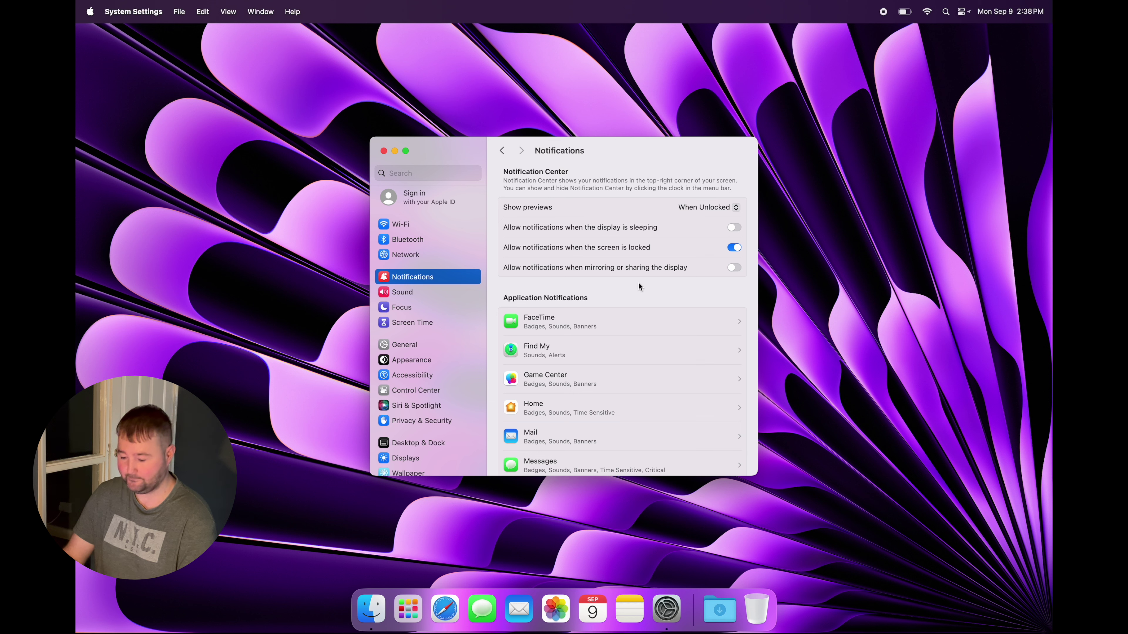
Turn on the Network > Firewall toggle to block incoming connections, then minimize System Settings to the Dock
left_click(411, 254)
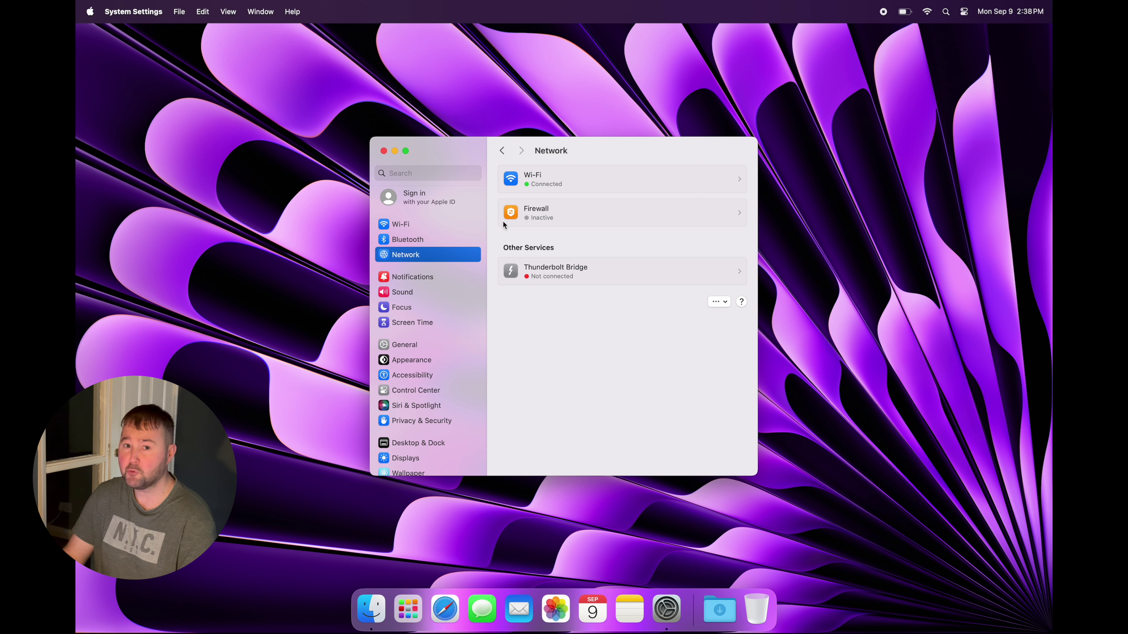
left_click(573, 210)
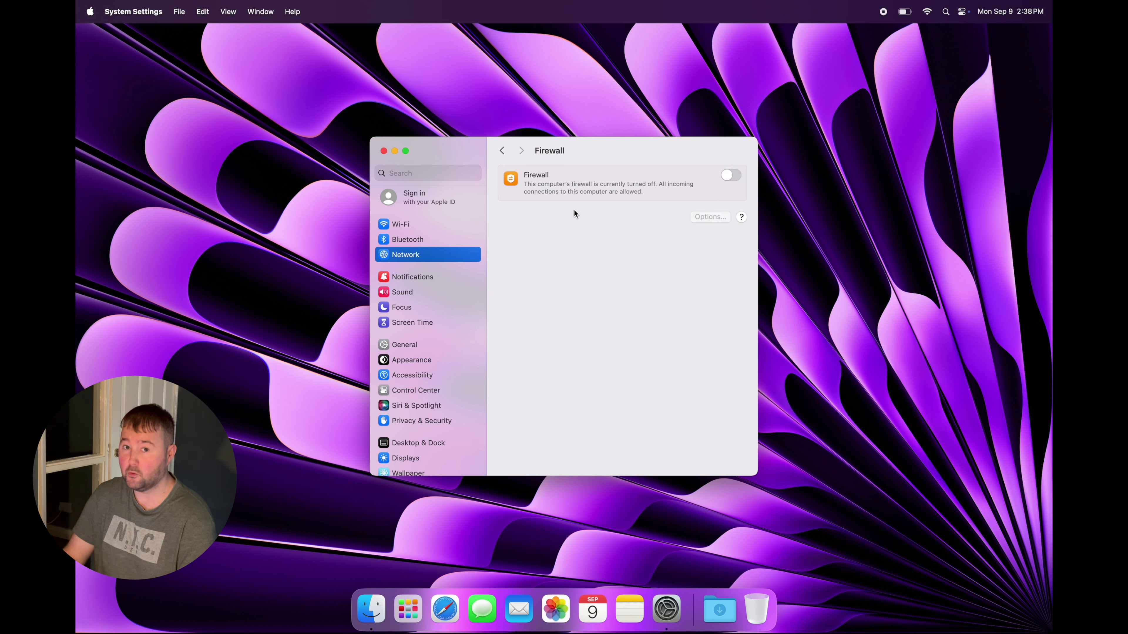
left_click(731, 177)
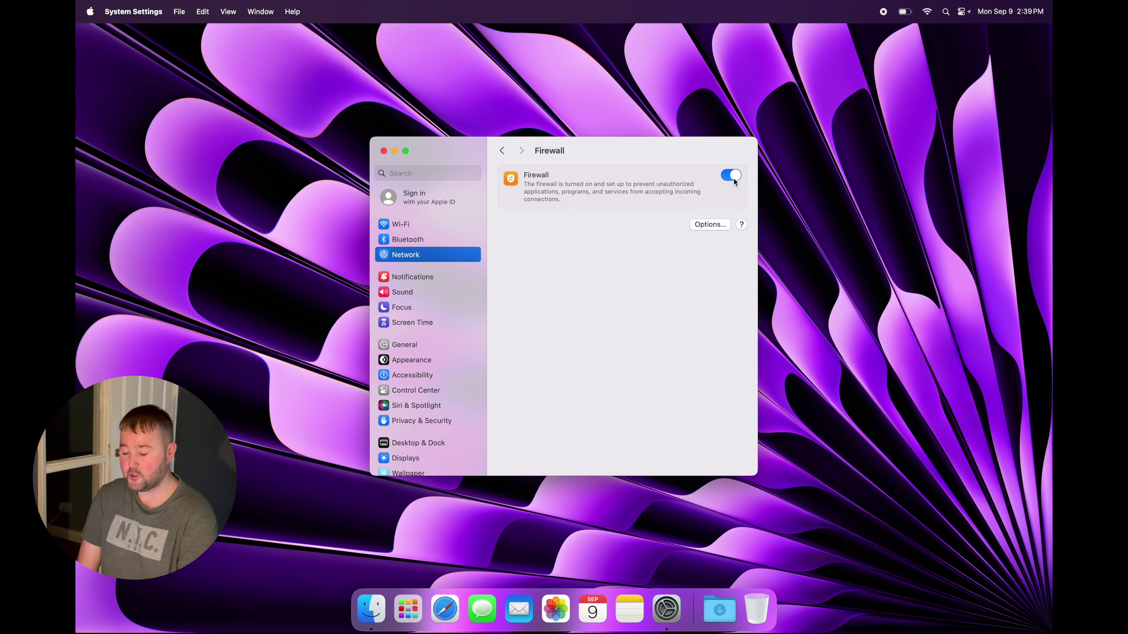
left_click(397, 148)
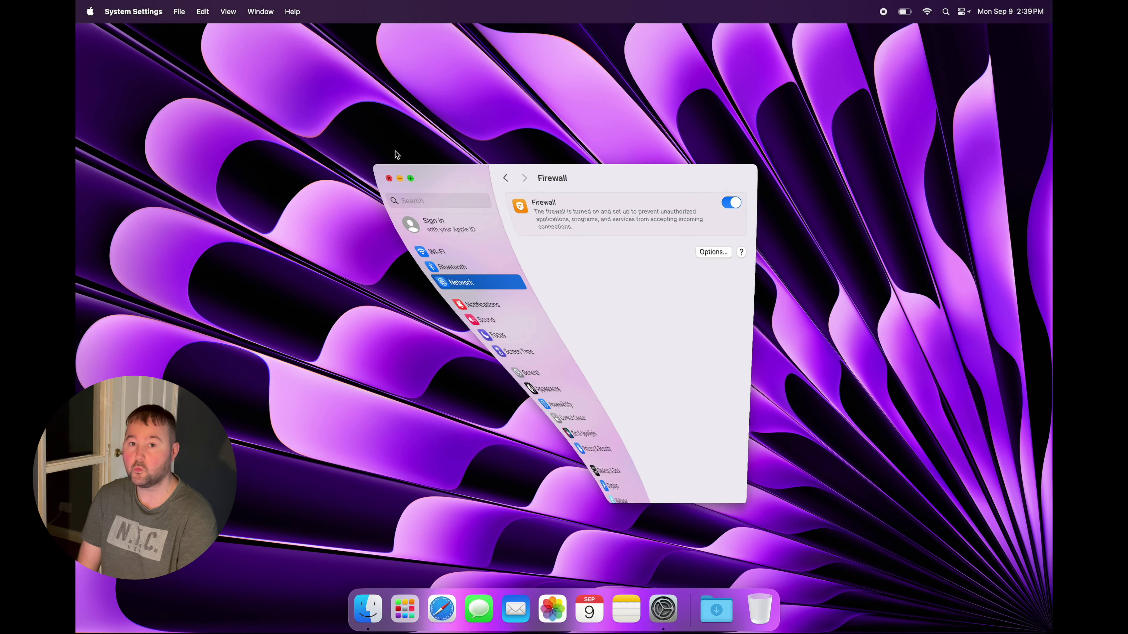